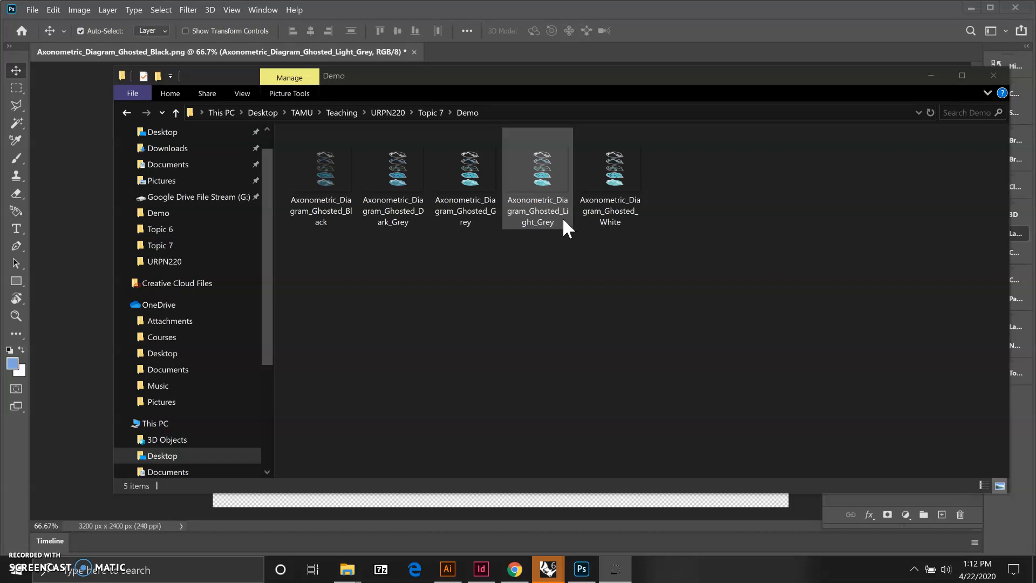
- Review the ghosted axonometric diagram images in the Demo folder and the programs that can open the black version, returning to Photoshop
click(601, 230)
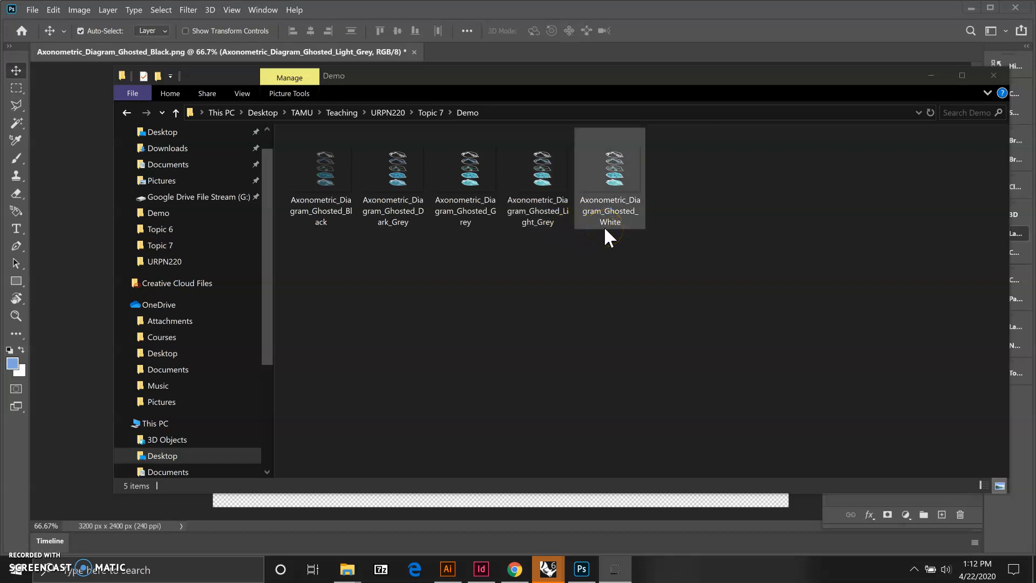
click(290, 194)
click(401, 222)
click(332, 213)
right_click(332, 213)
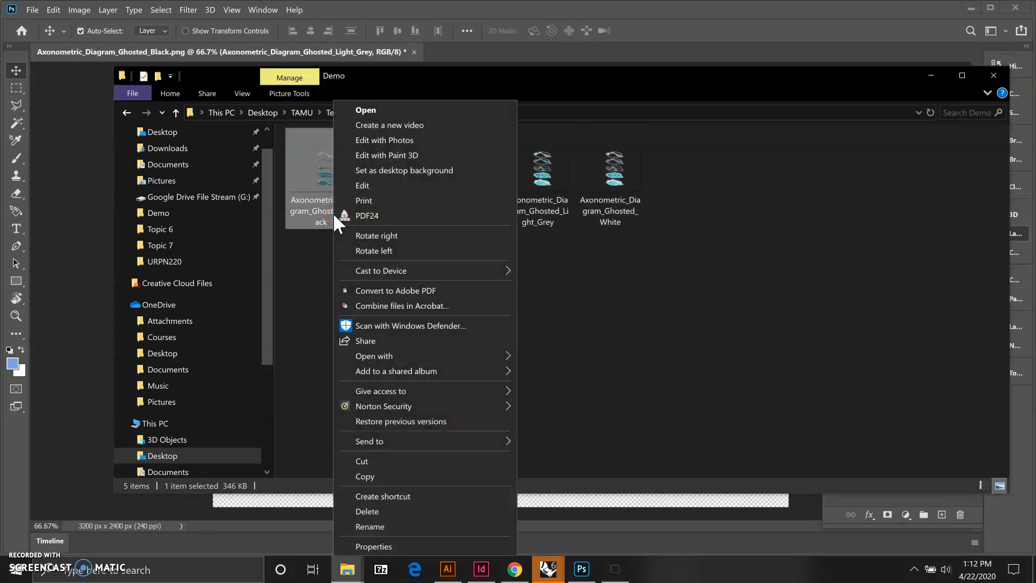
mouse_move(426, 352)
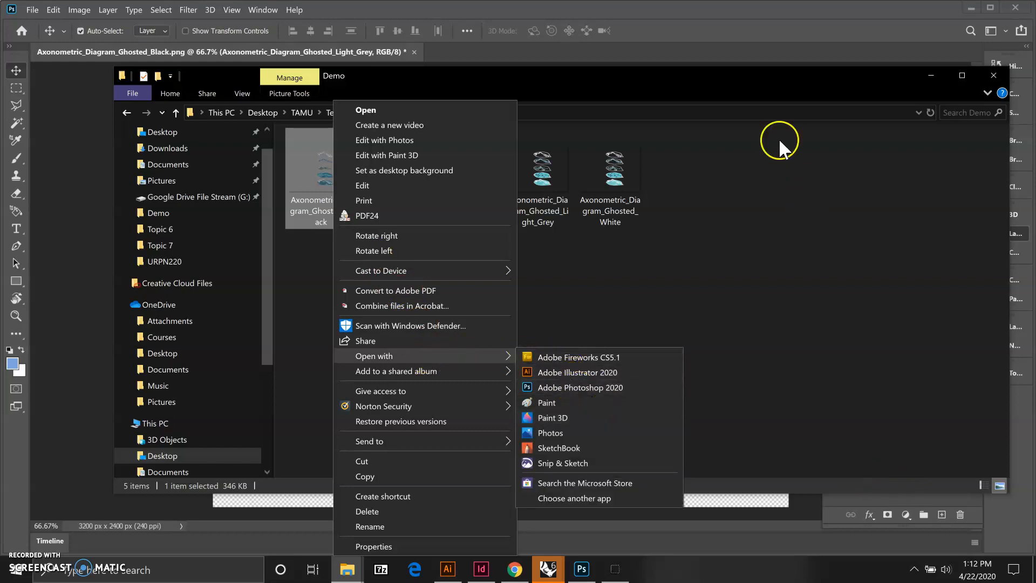
click(740, 10)
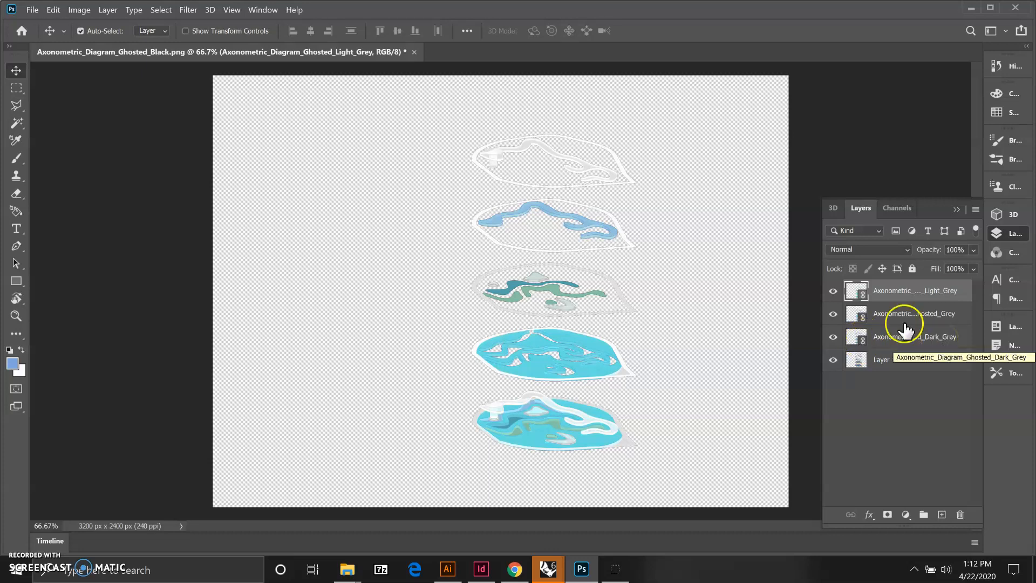
- Place Axonometric_Diagram_Ghosted_White from the Demo folder as a linked layer above the Light Grey layer and commit the placement
click(33, 11)
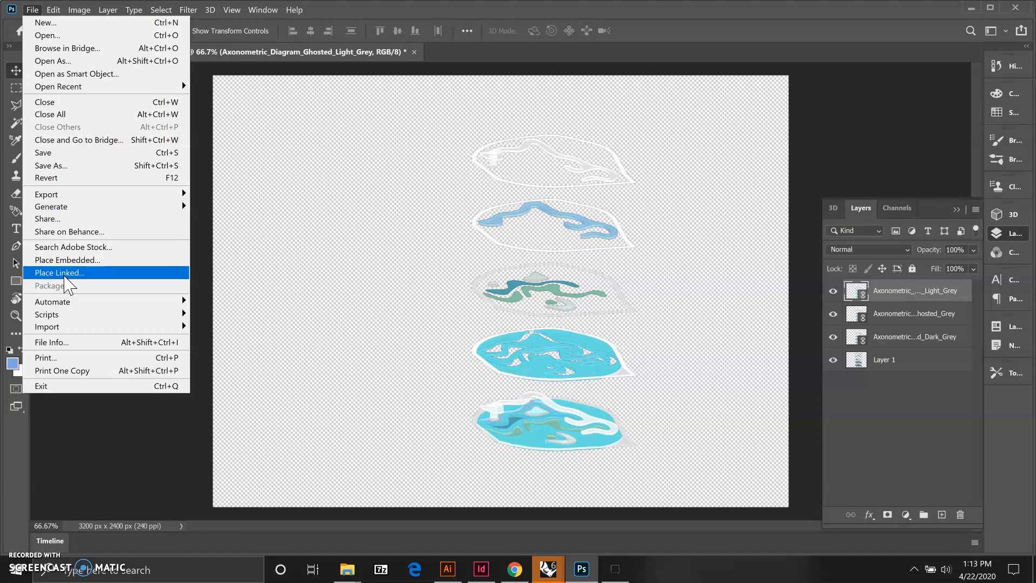
click(66, 262)
click(64, 273)
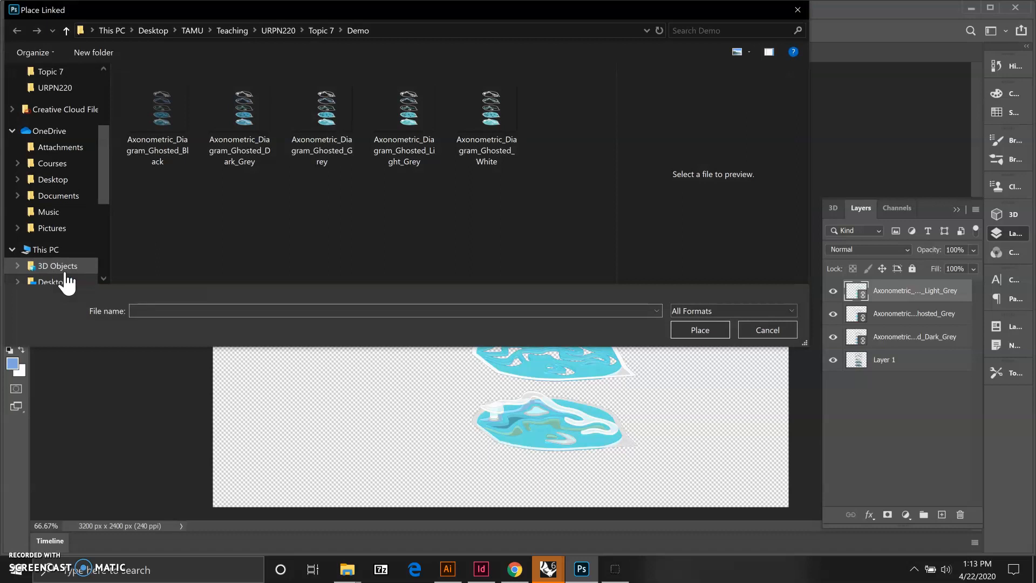
click(655, 131)
click(493, 152)
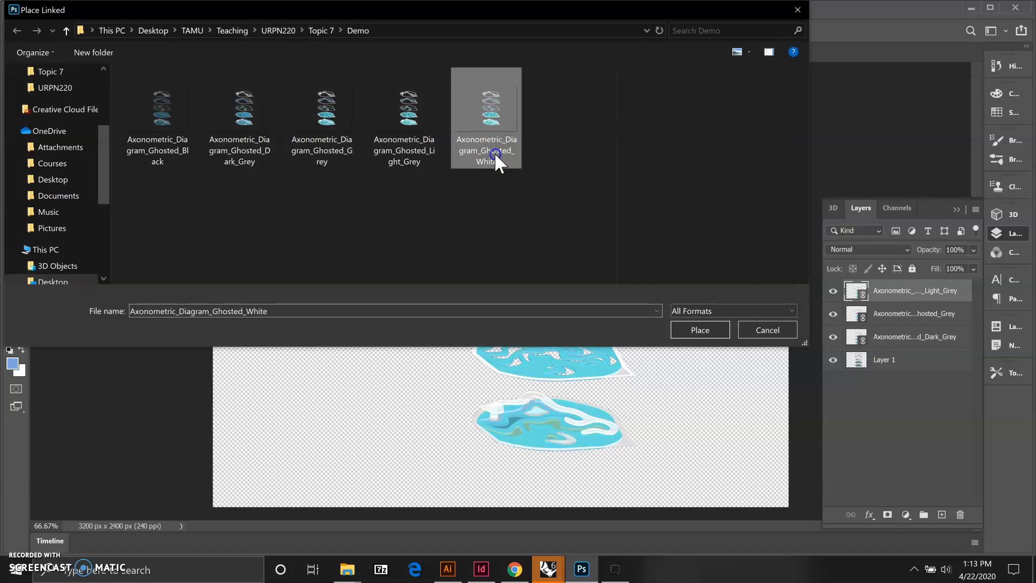
click(684, 331)
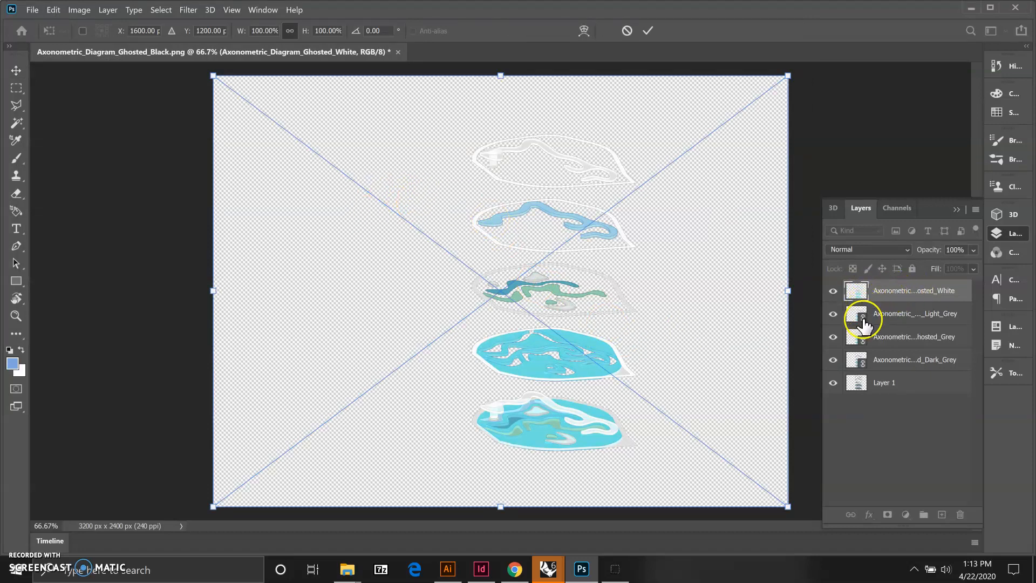
click(834, 292)
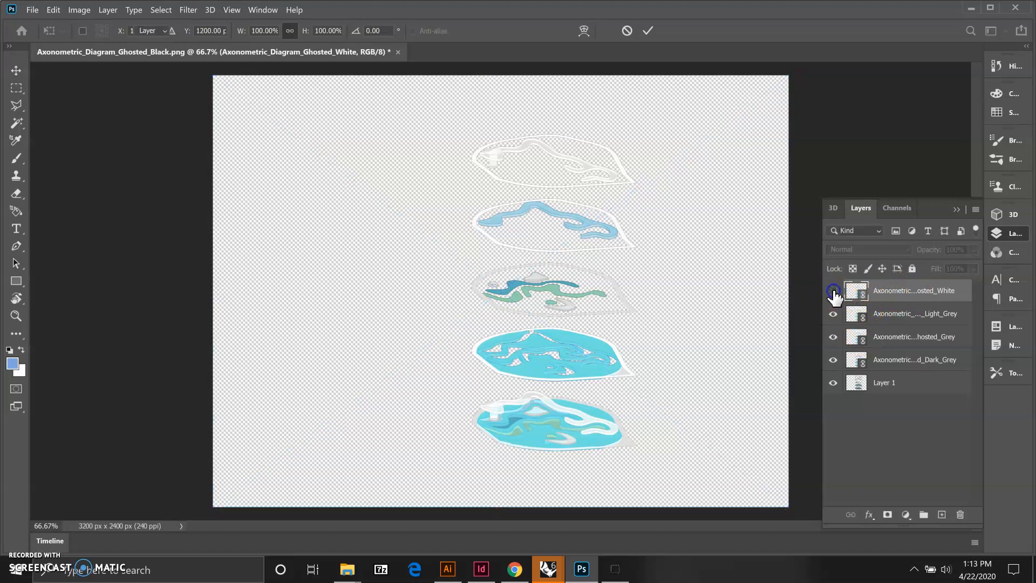
click(855, 294)
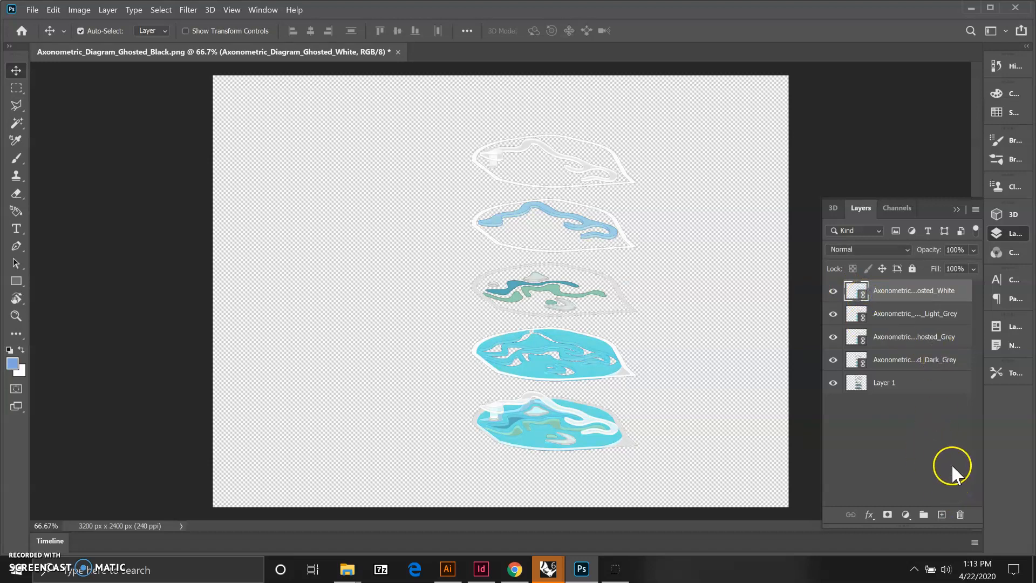
- Compare the diagram versions by hiding the White, Light Grey, Grey and Dark Grey layers in turn, restoring each one
click(833, 292)
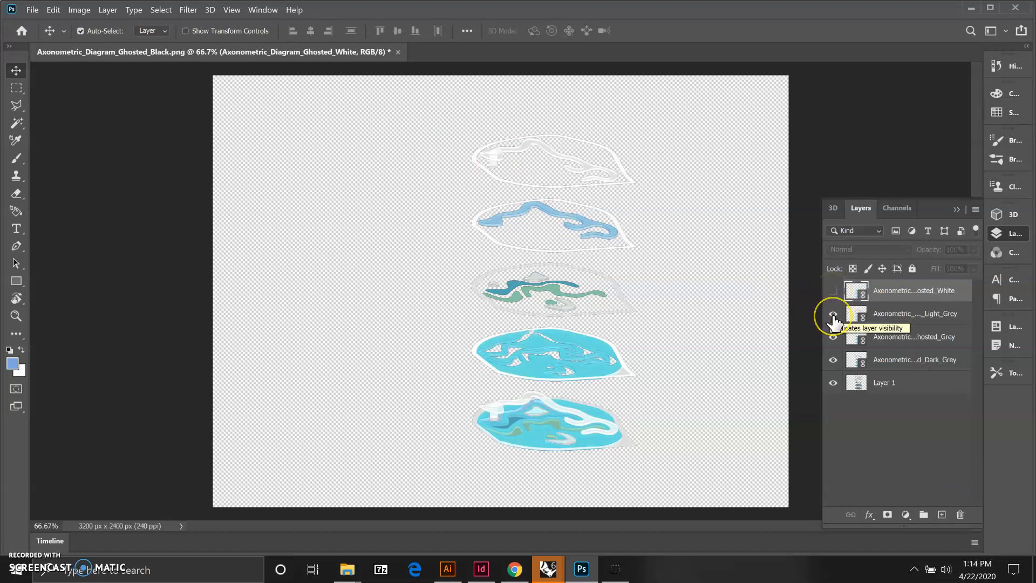
click(834, 315)
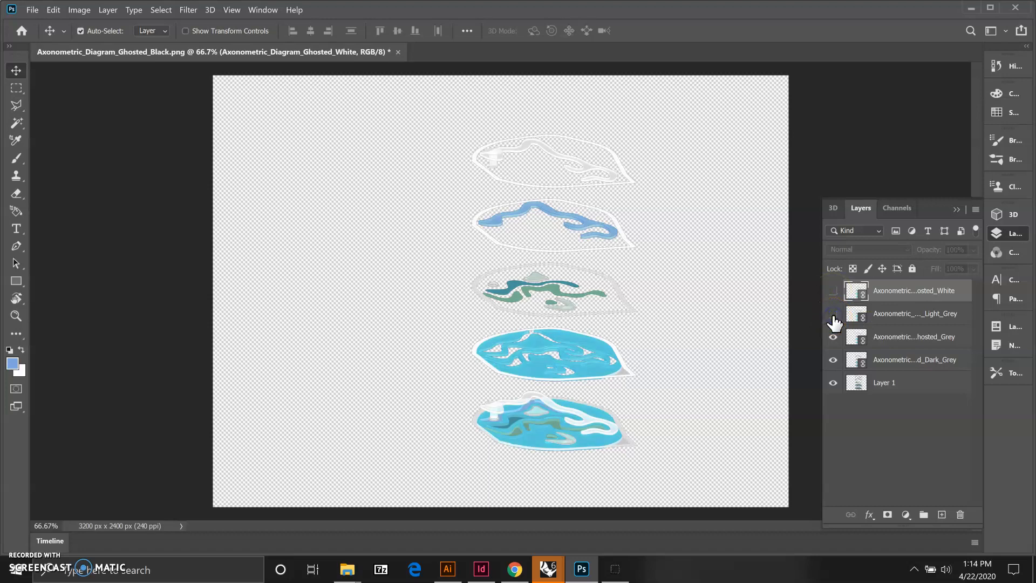
click(834, 338)
click(835, 361)
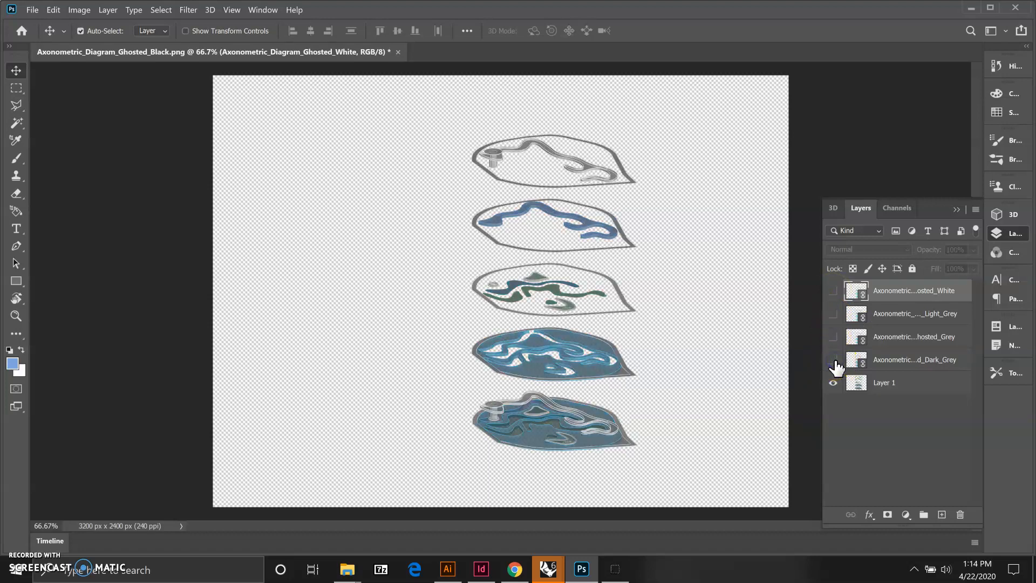
click(590, 381)
click(833, 360)
click(834, 336)
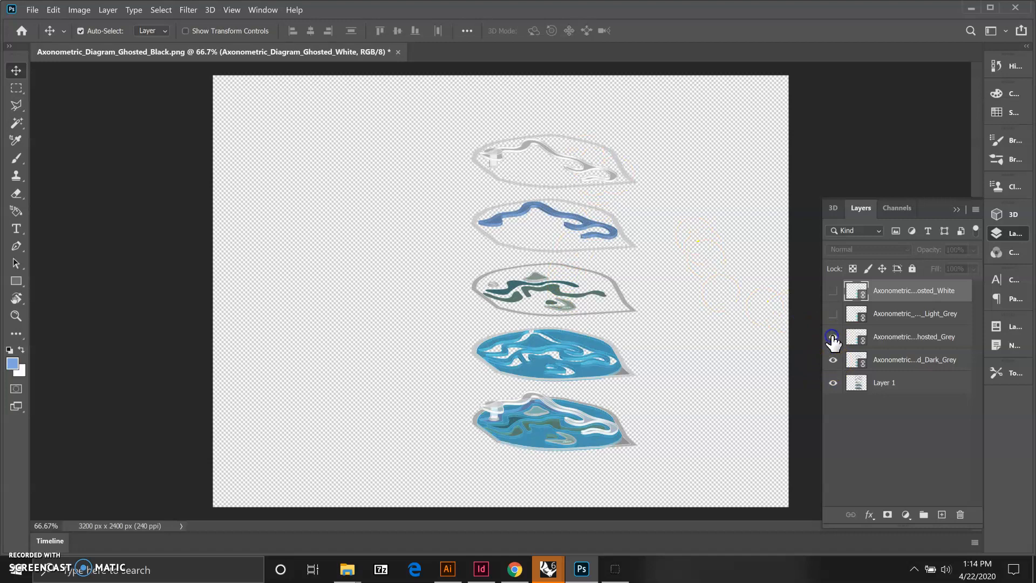
click(834, 314)
click(833, 291)
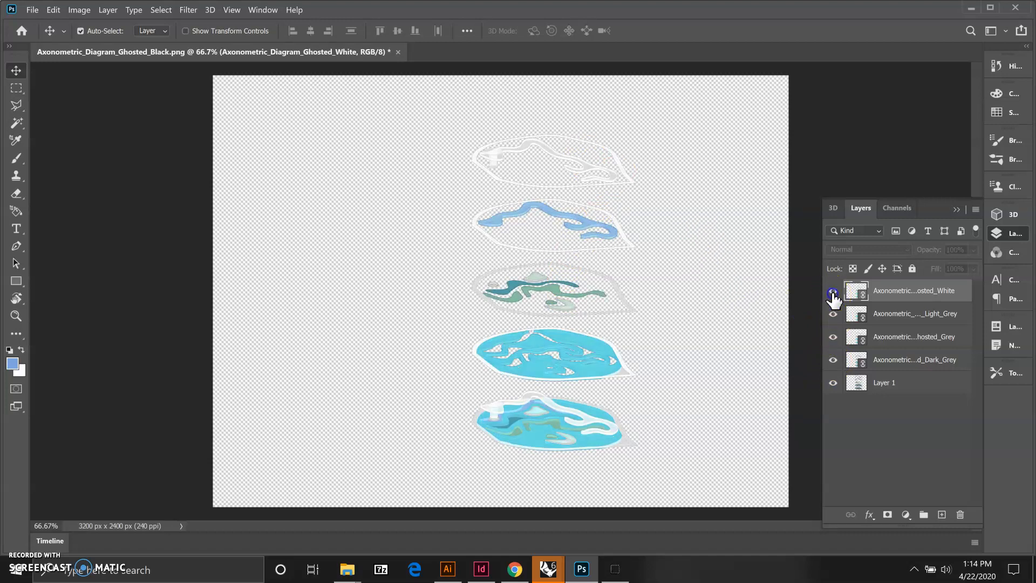
- Choose the third, periwinkle-blue swatch of the Water group as the foreground colour
click(928, 295)
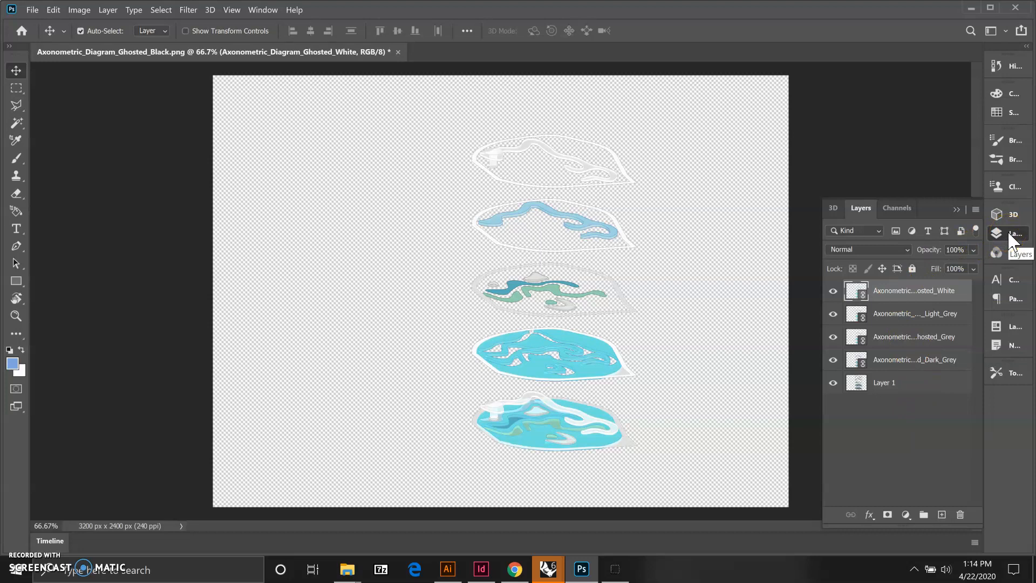
click(1017, 113)
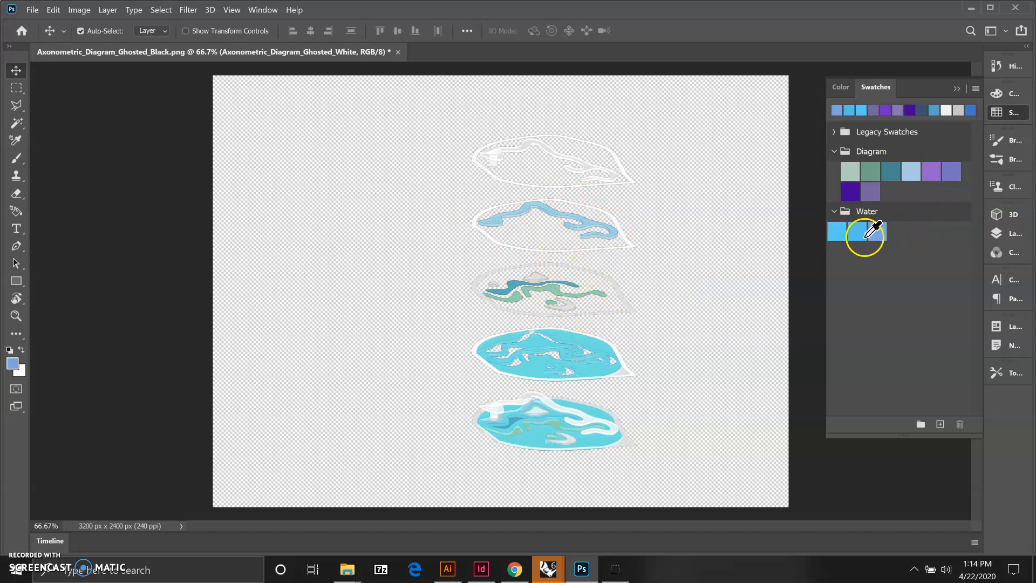
click(884, 229)
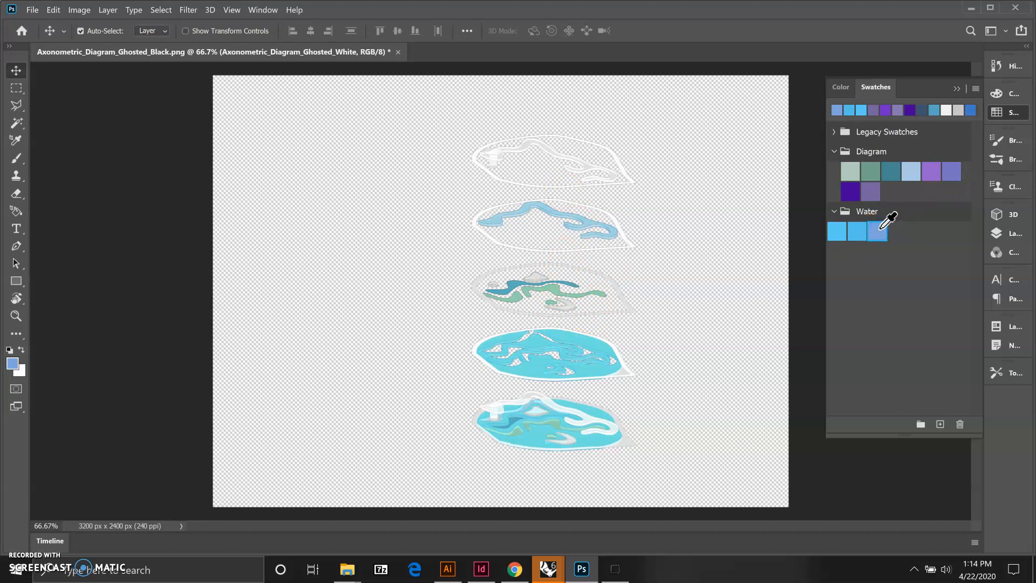
- Create a new empty layer and move it beneath Layer 1 at the bottom of the layer stack
click(1016, 234)
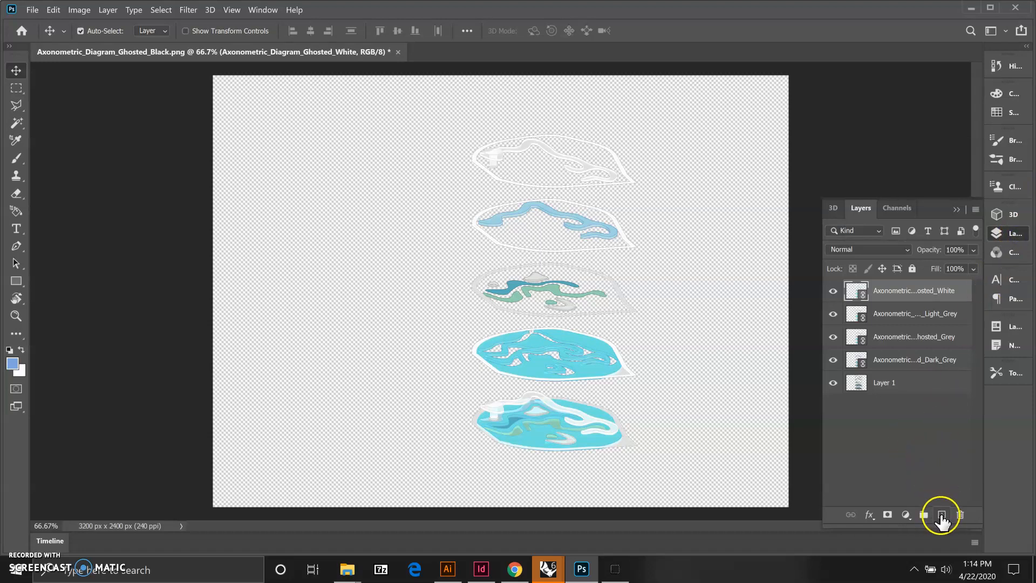
click(942, 516)
drag(916, 292, 918, 431)
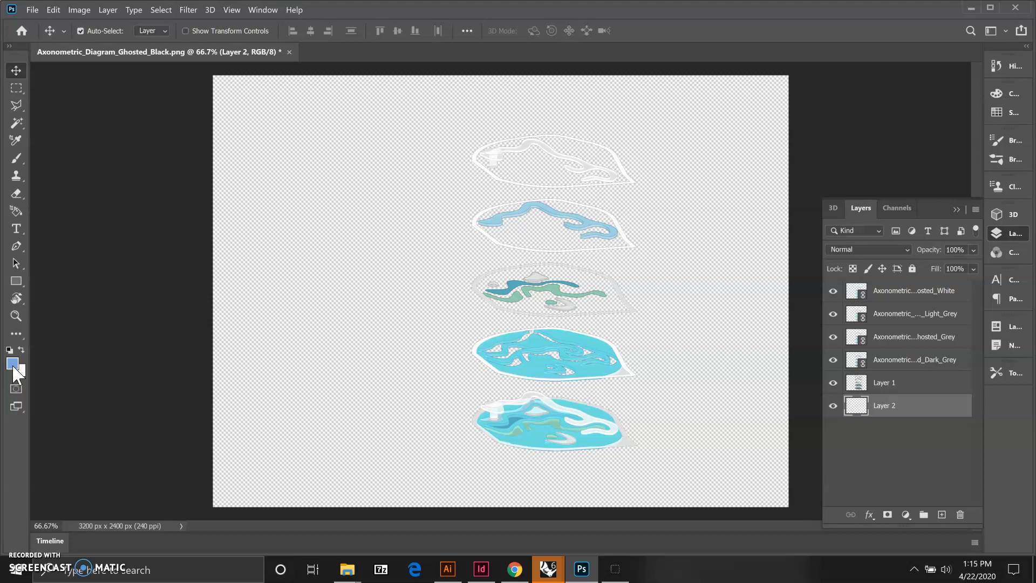
- Fill the new bottom layer with the Foreground Color at 100% opacity in Normal mode
key(shift+F5)
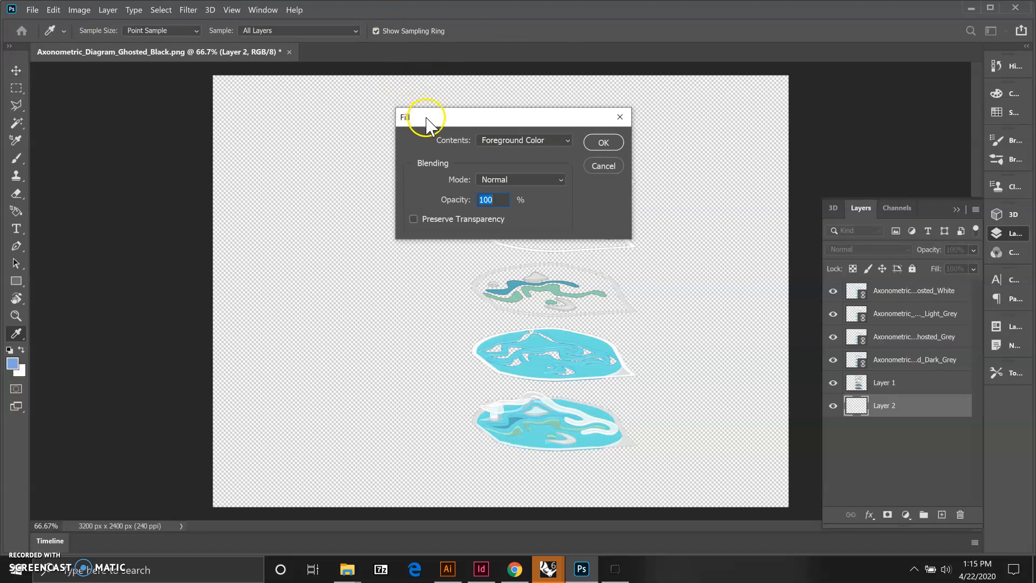
click(568, 141)
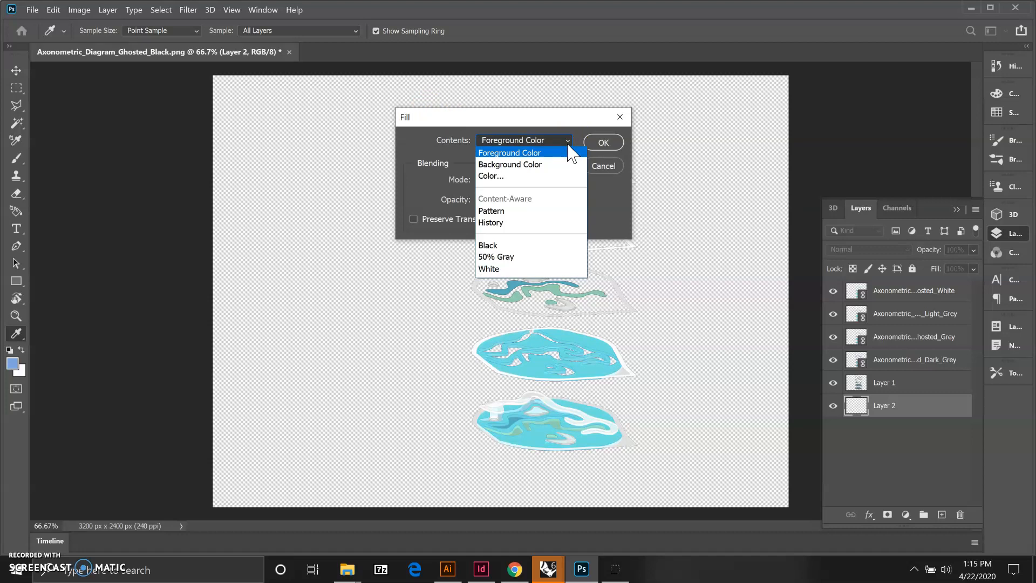
click(531, 153)
click(602, 141)
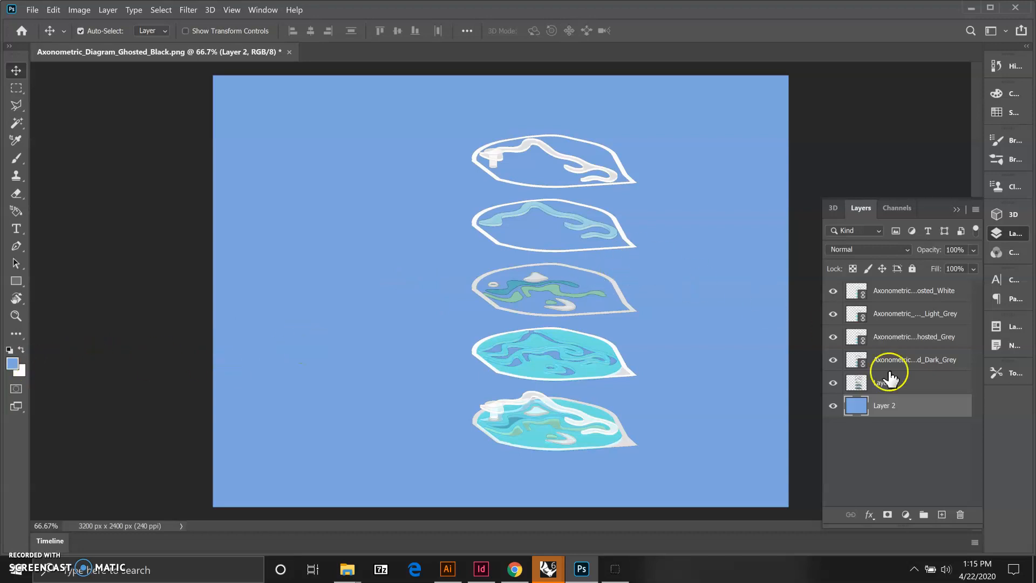
- Hide the White, Light Grey, Grey and Dark Grey diagram layers, keeping Layer 1 and the blue background shown
click(834, 292)
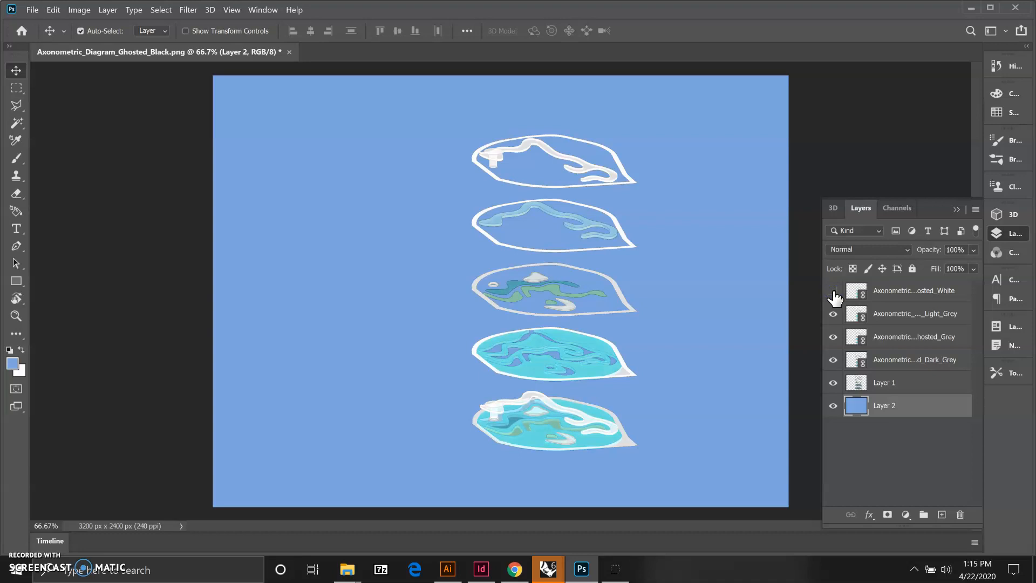
click(834, 292)
click(834, 314)
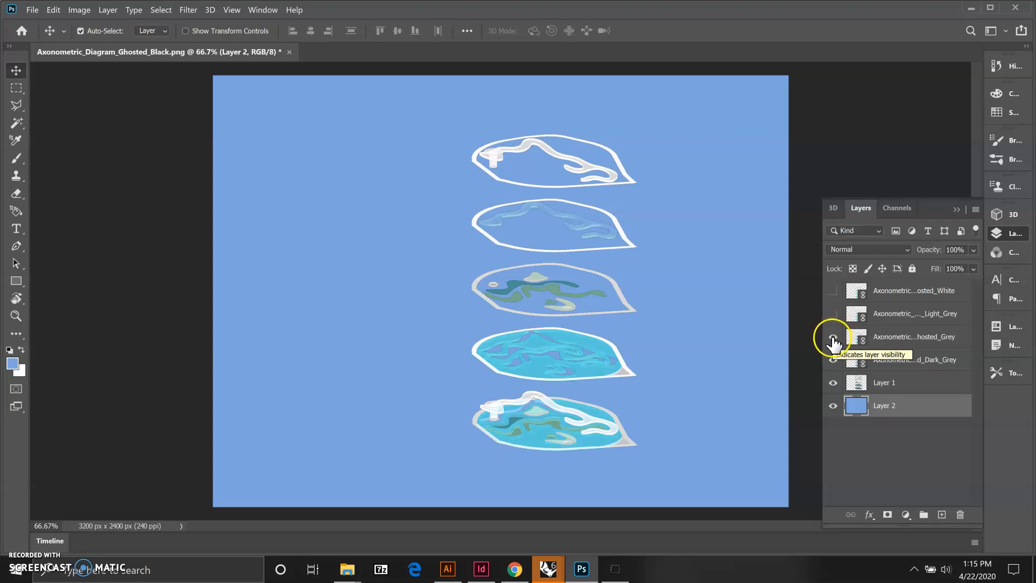
click(834, 337)
click(833, 361)
click(834, 383)
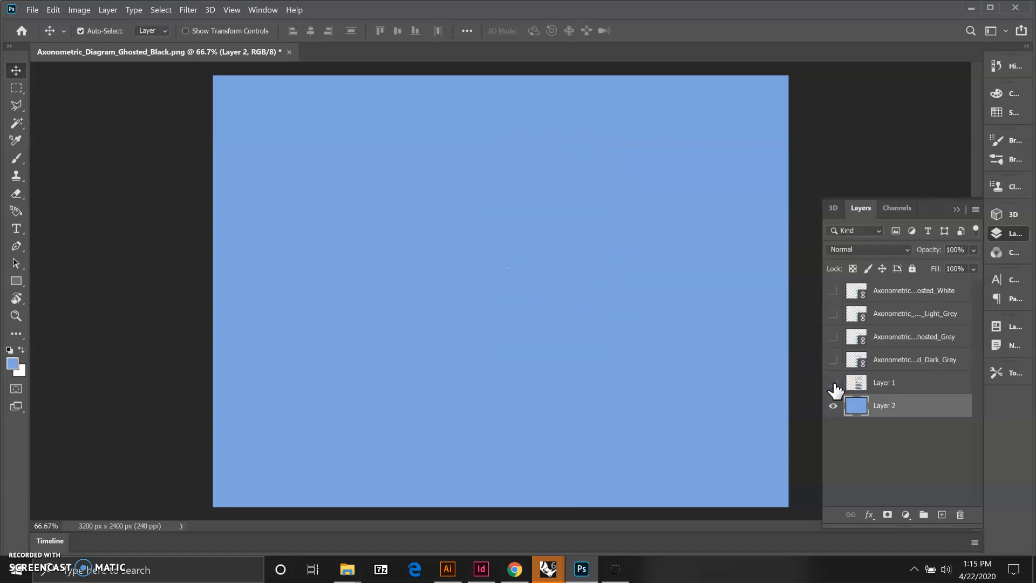
click(834, 383)
- Preview the White and Light Grey diagrams over the blue background, then leave the Grey version as the only linked diagram shown with Layer 1
click(833, 291)
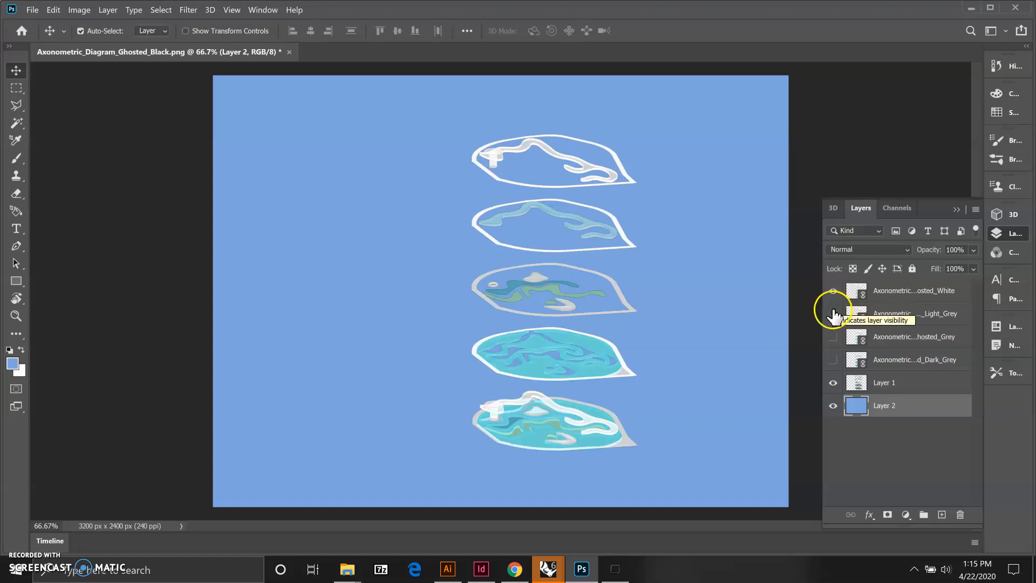
click(833, 314)
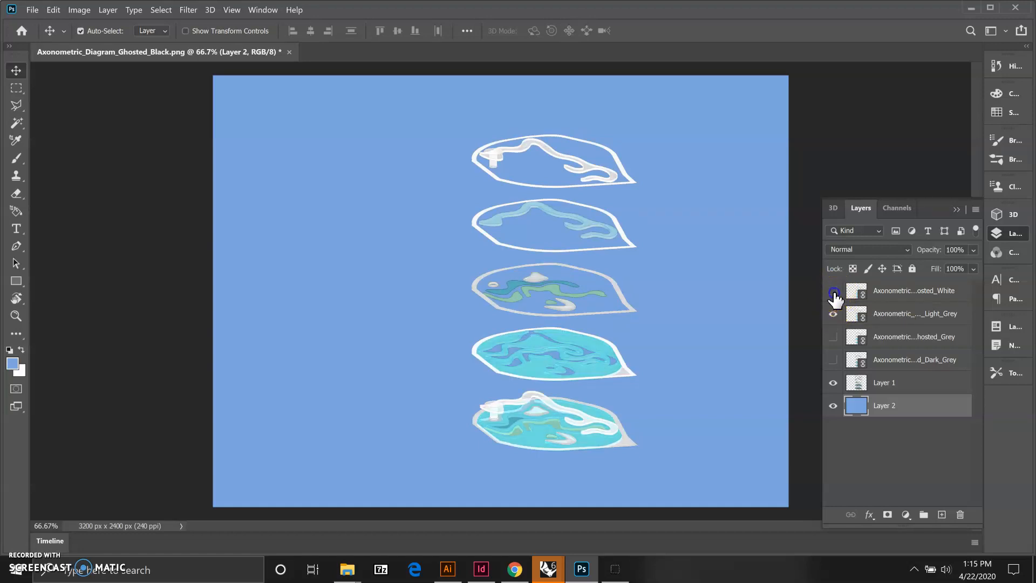
click(834, 291)
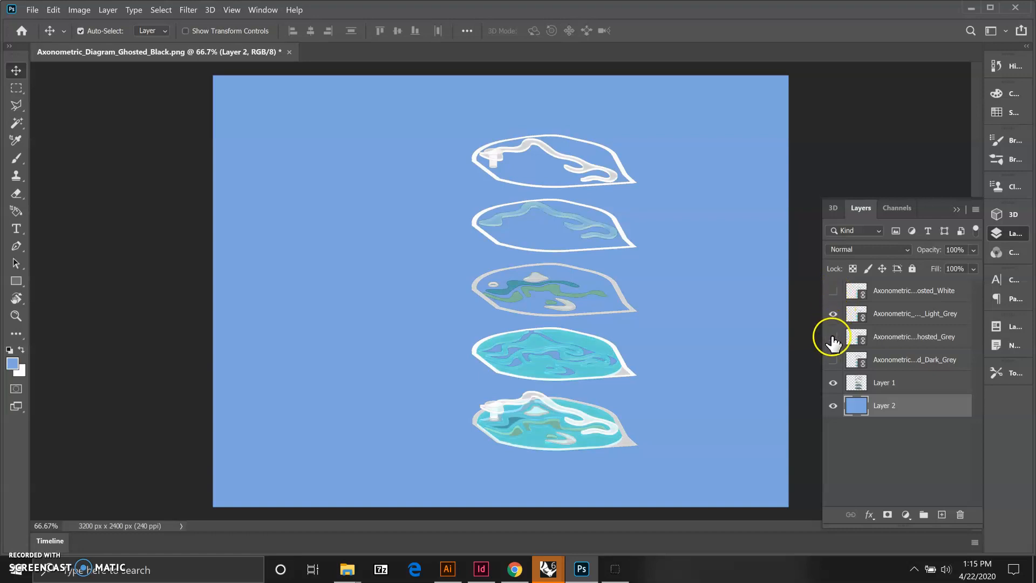
click(834, 313)
click(834, 337)
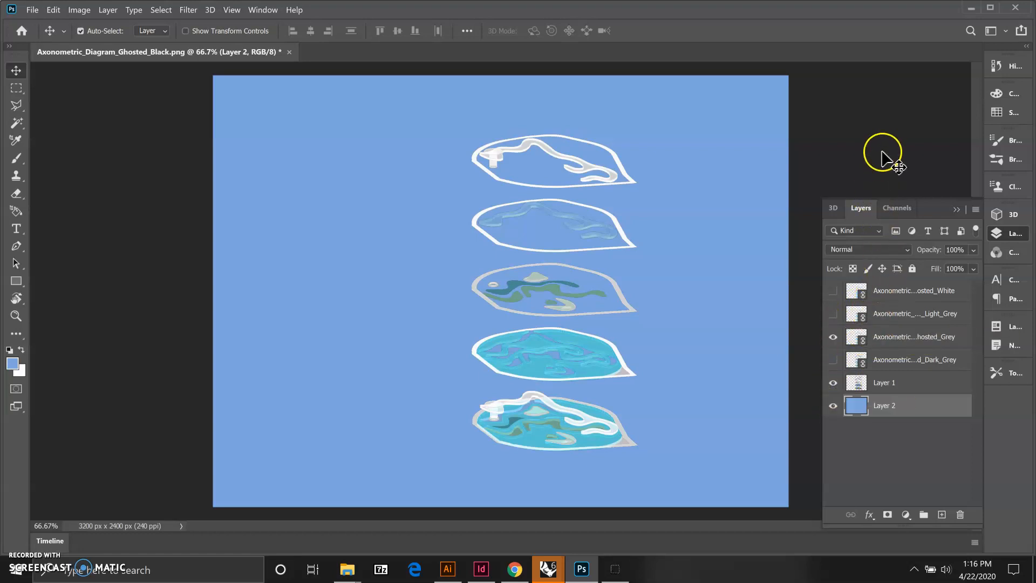
click(834, 384)
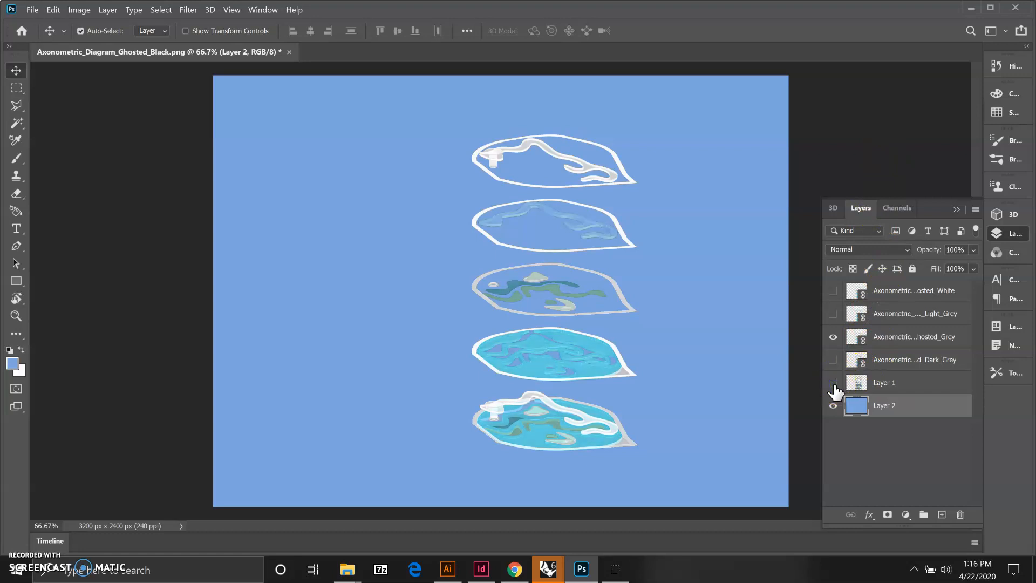
click(834, 386)
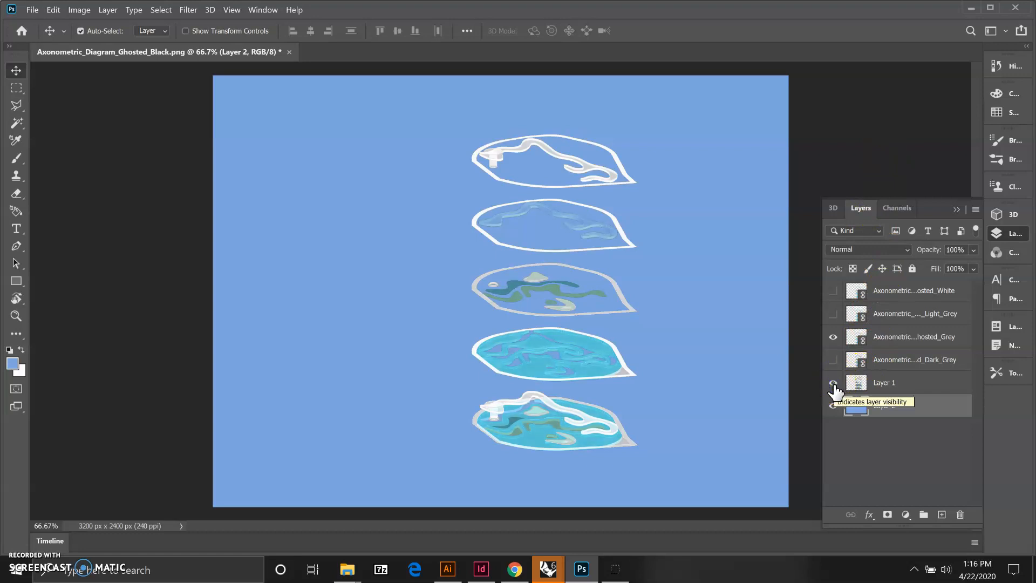
- Create a layer comp named "Axonometric Dark Background" from the current layers, including visibility, position, appearance and smart object comp selection
click(595, 177)
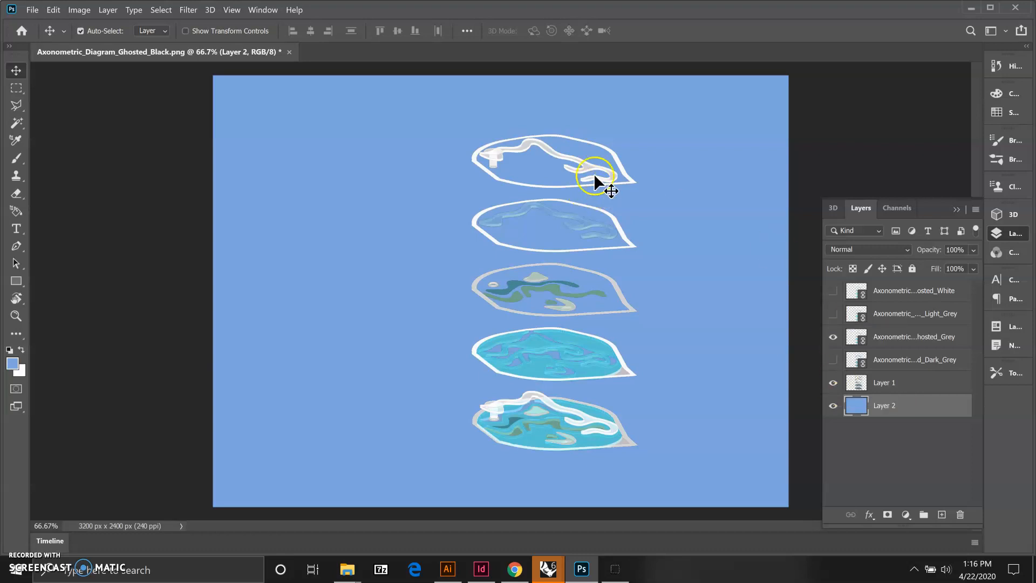
click(251, 8)
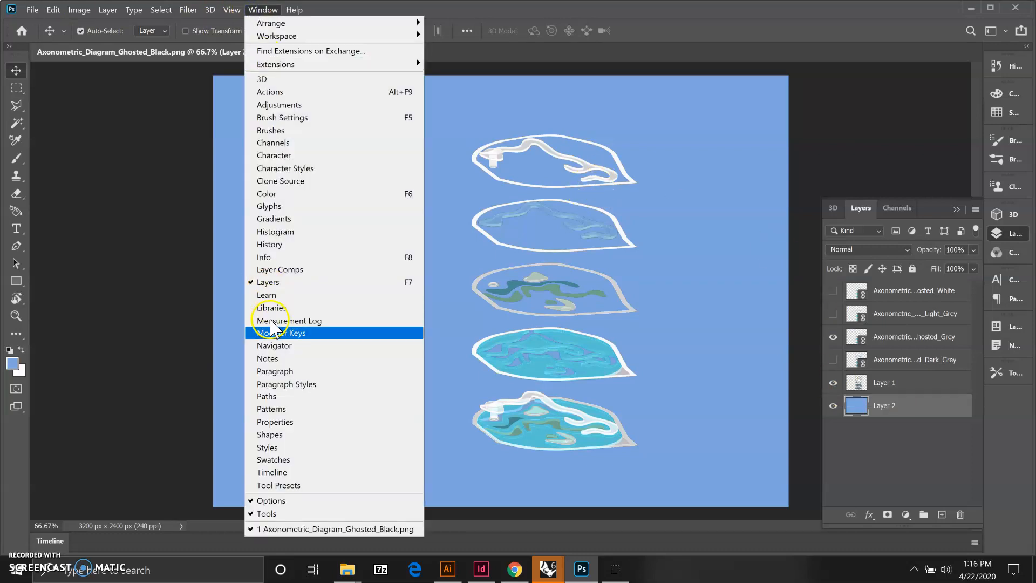
click(293, 270)
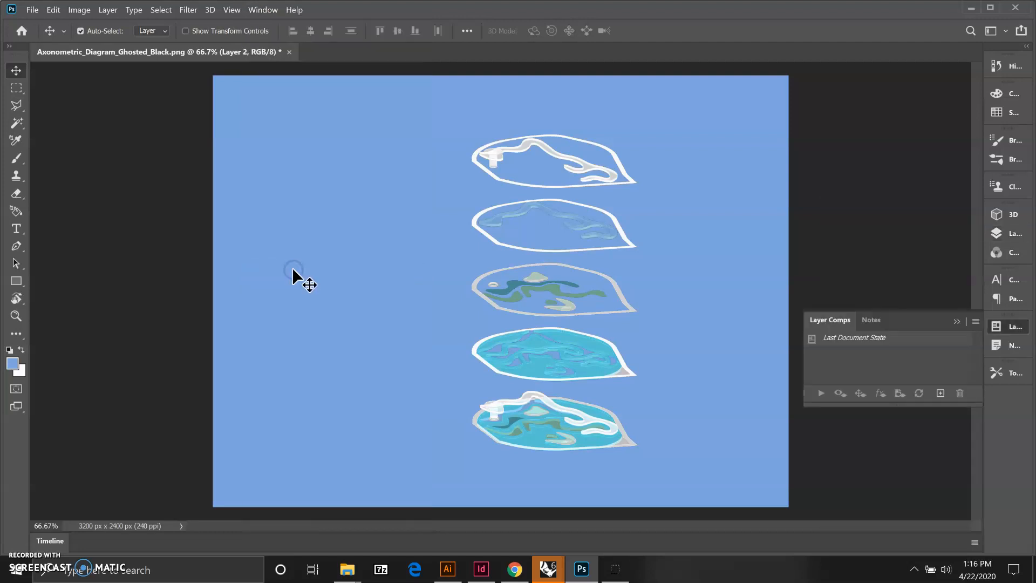
click(755, 345)
click(941, 394)
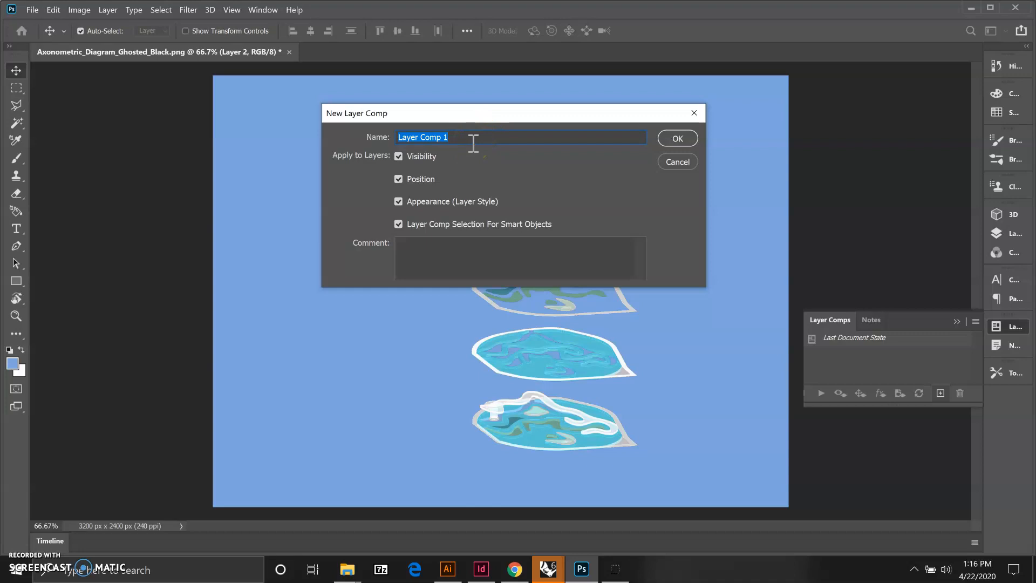
text(Axonometer)
key(BackSpace)
key(BackSpace)
key(BackSpace)
text(tric Dark B)
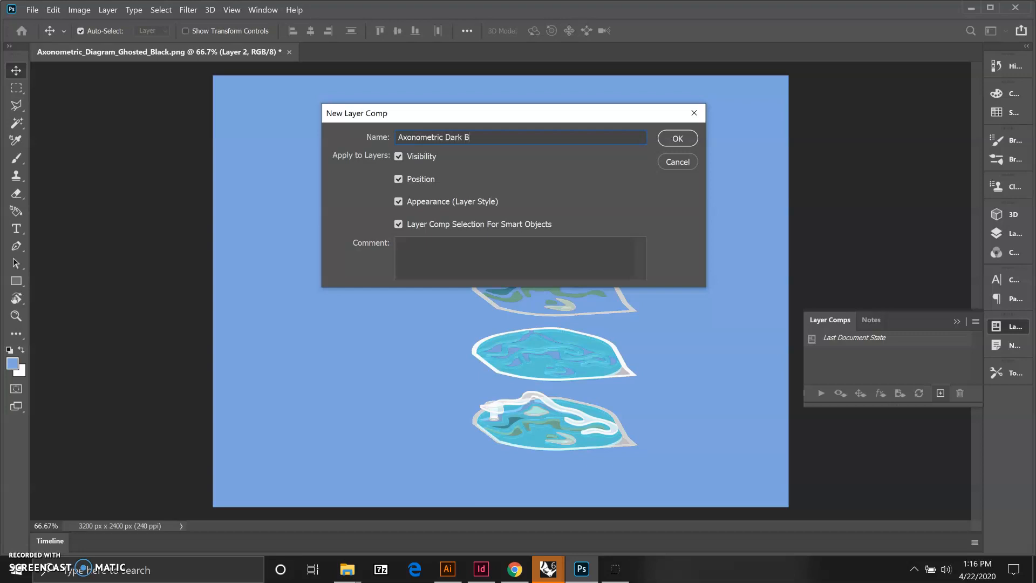
text(ackground)
click(677, 141)
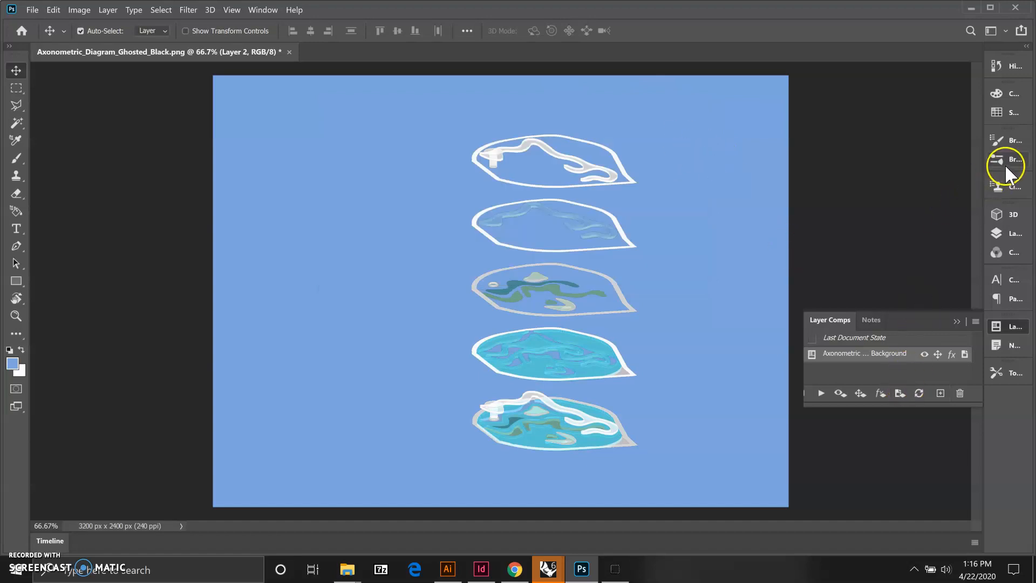
- Add a new layer directly above Layer 2 and fill it with the Background Color in Normal mode at 100% opacity
click(1010, 233)
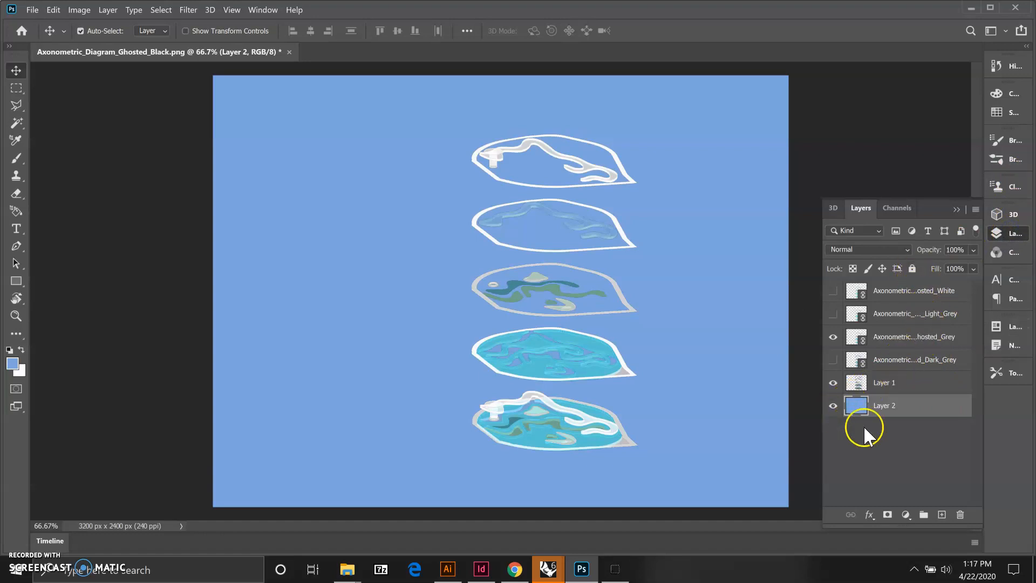
click(942, 515)
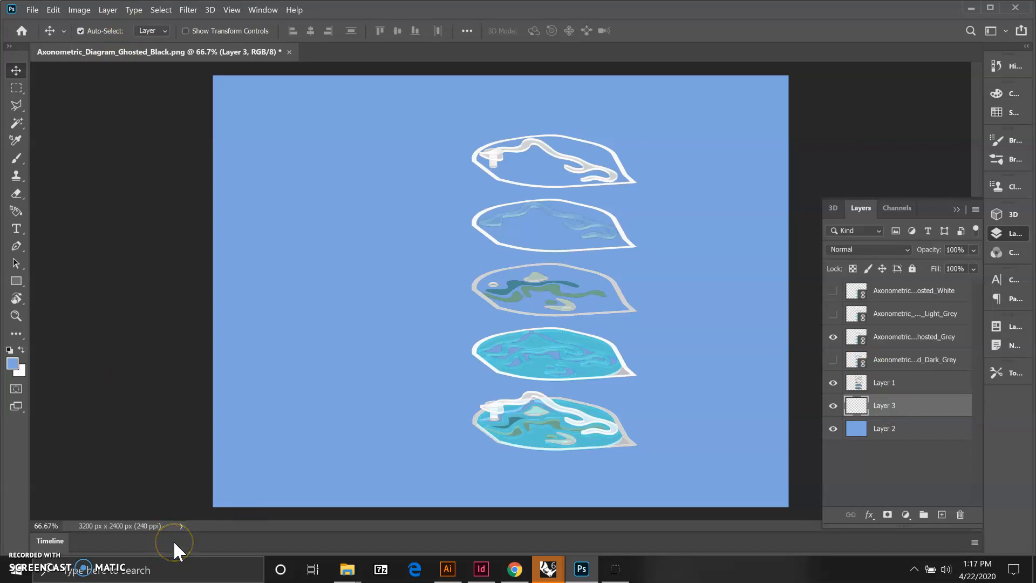
key(shift+F5)
click(568, 141)
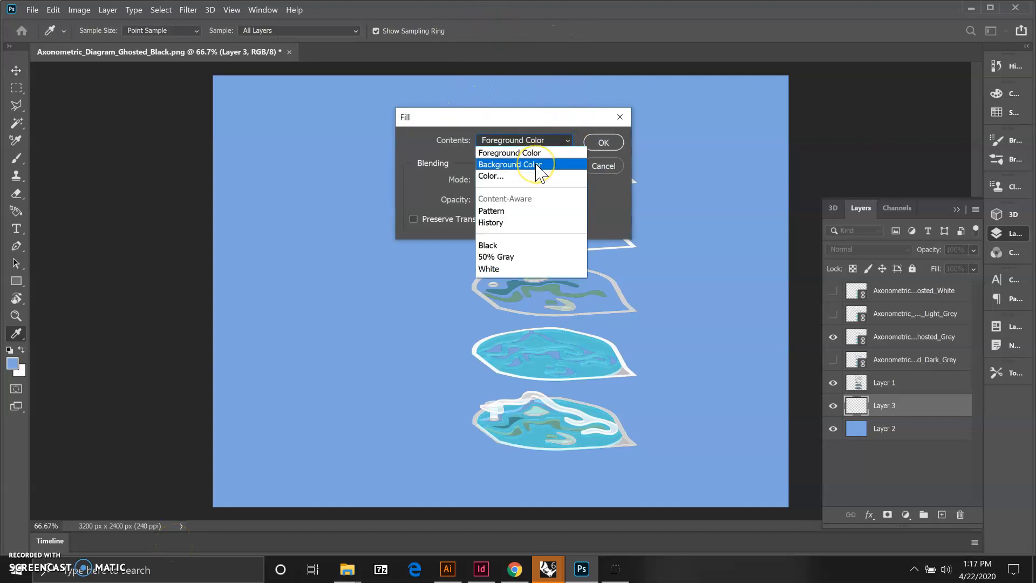
click(537, 165)
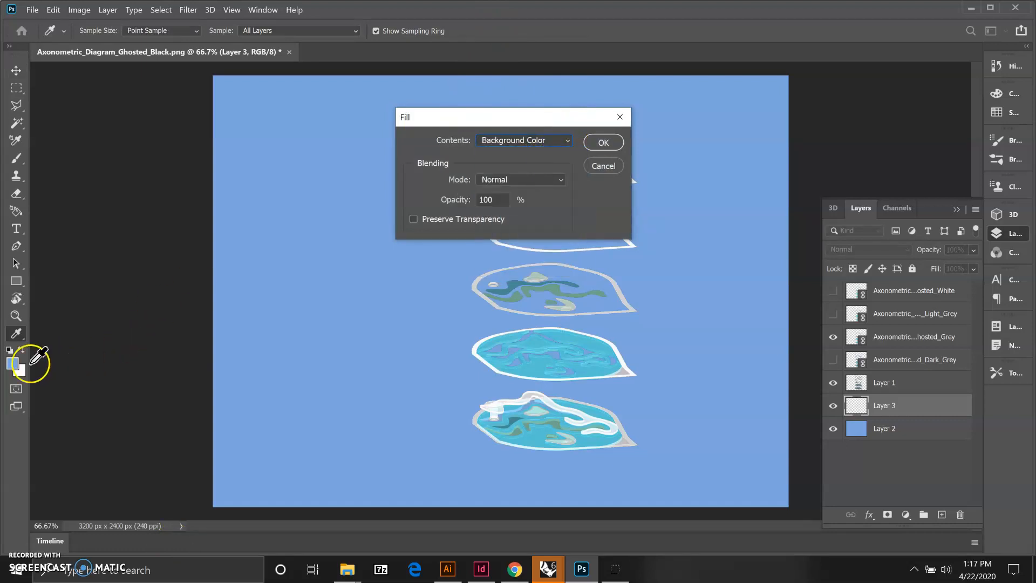
click(613, 142)
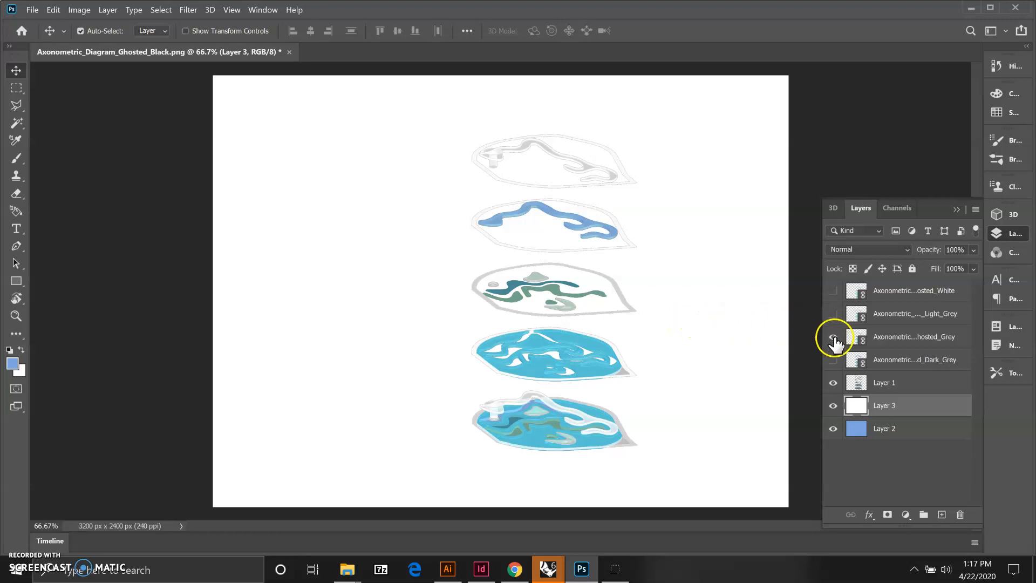
- Show the Dark Grey diagram over the white fill, hiding the Grey diagram, Layer 1 and the blue Layer 2
click(834, 337)
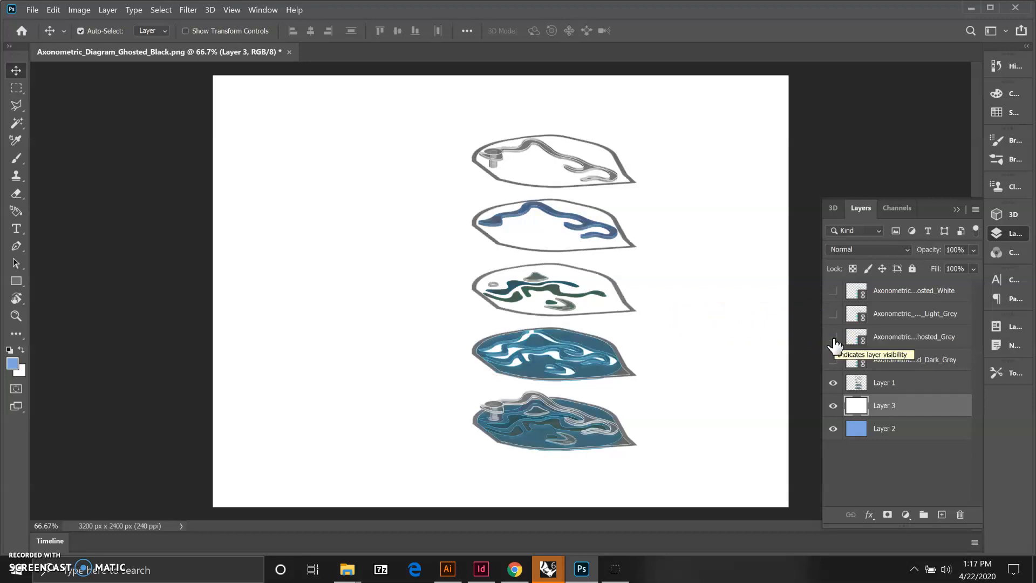
click(833, 361)
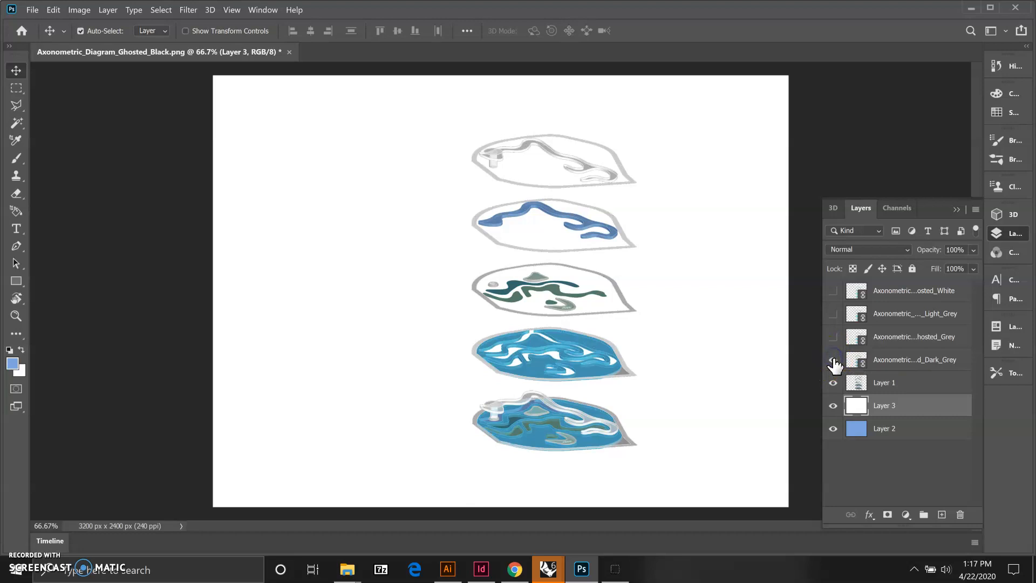
click(834, 383)
click(833, 383)
click(833, 384)
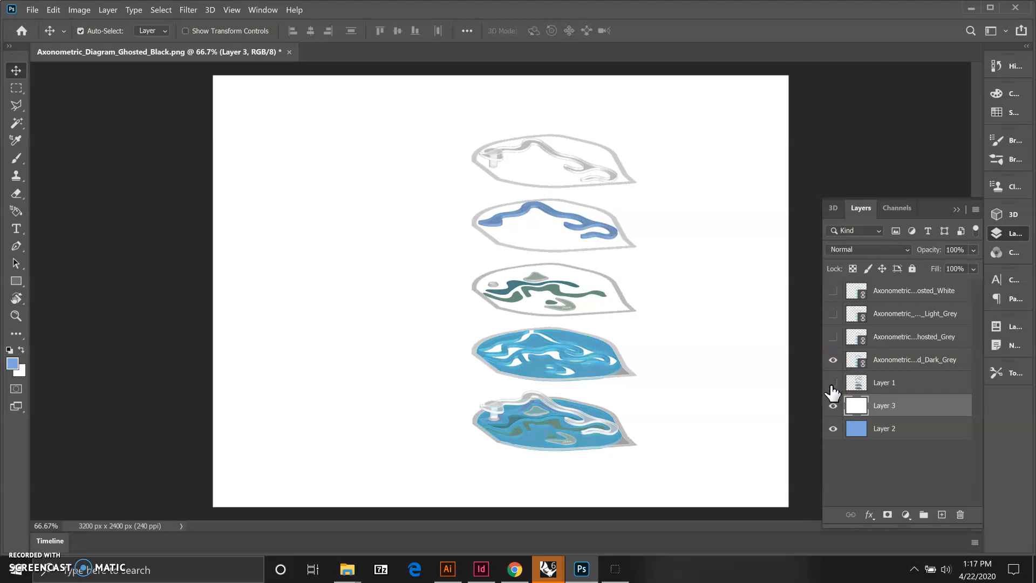
click(834, 429)
- Create a second layer comp named "Axonometric White Background" from the current layers, with all four Apply to Layers options on
click(264, 11)
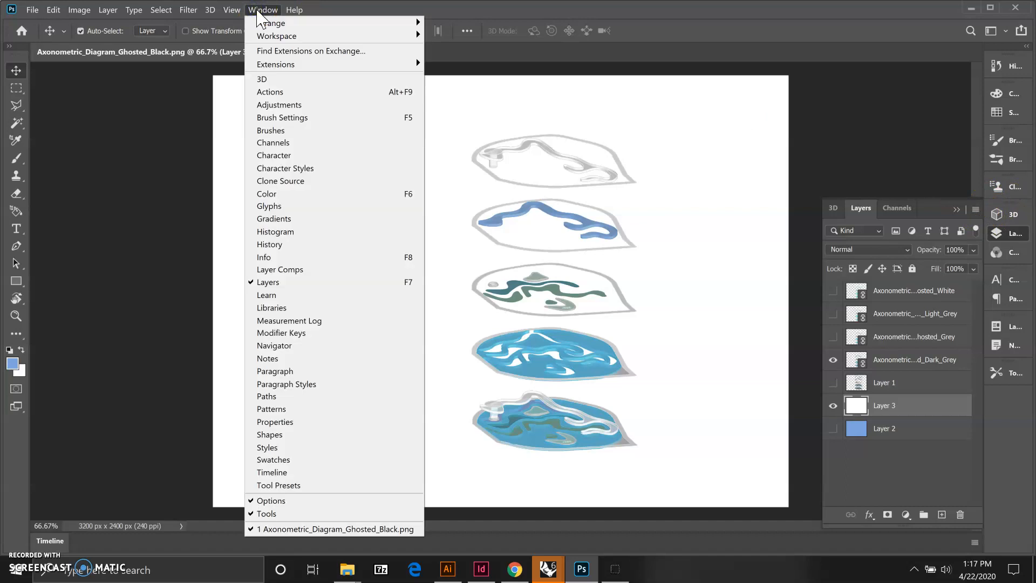
click(288, 270)
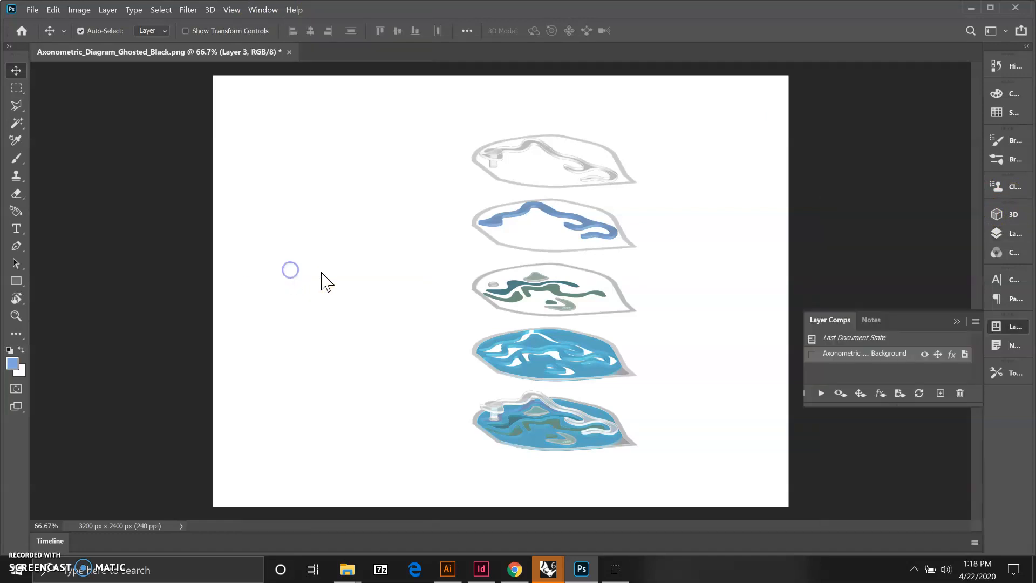
click(940, 393)
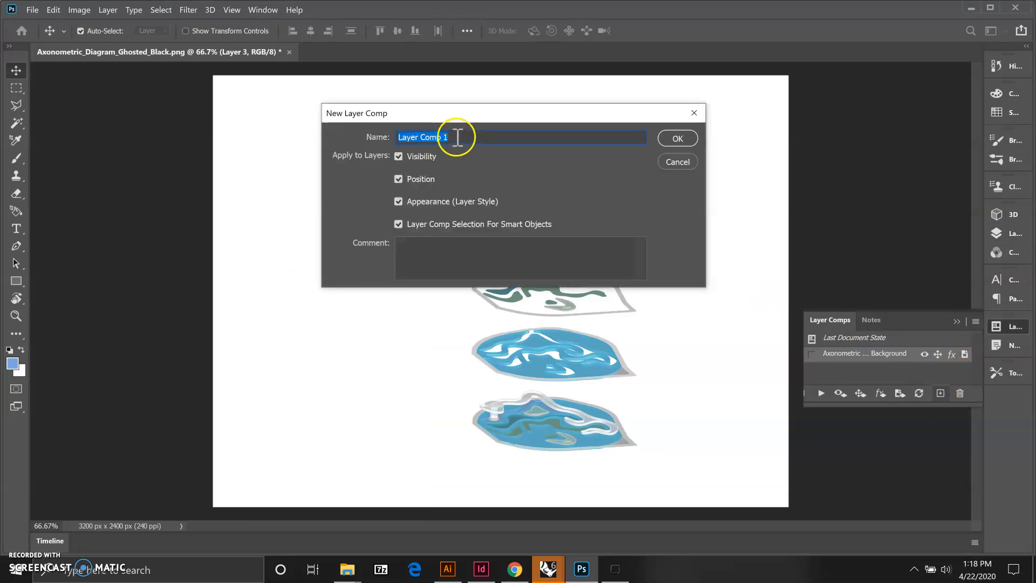
text(A)
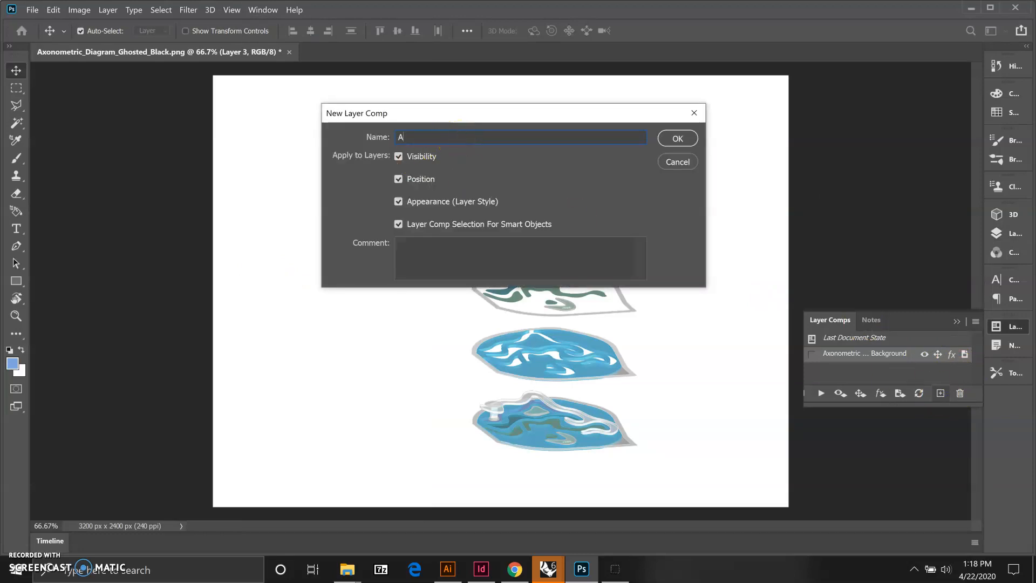
text(xonometric White Background)
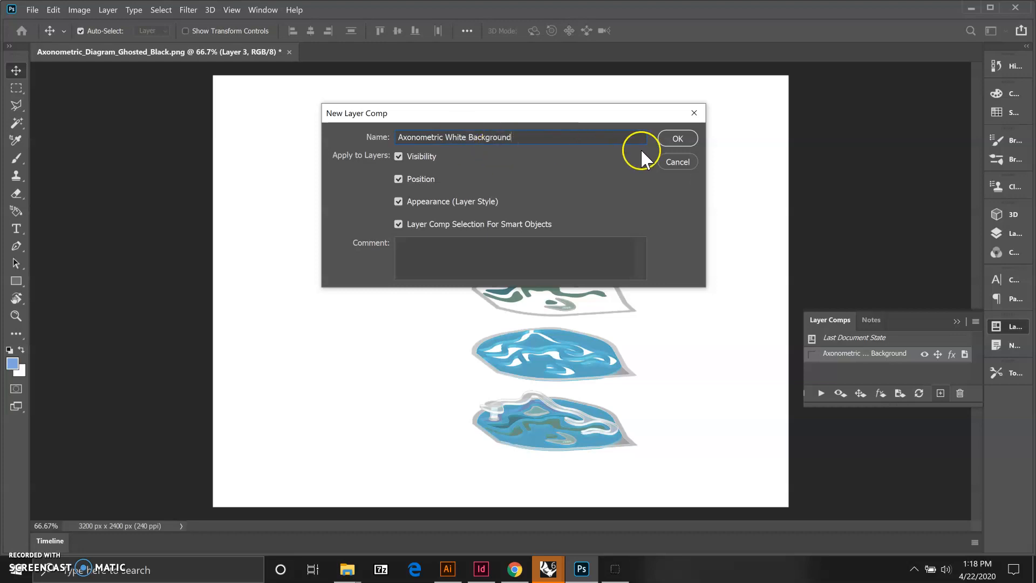
click(674, 139)
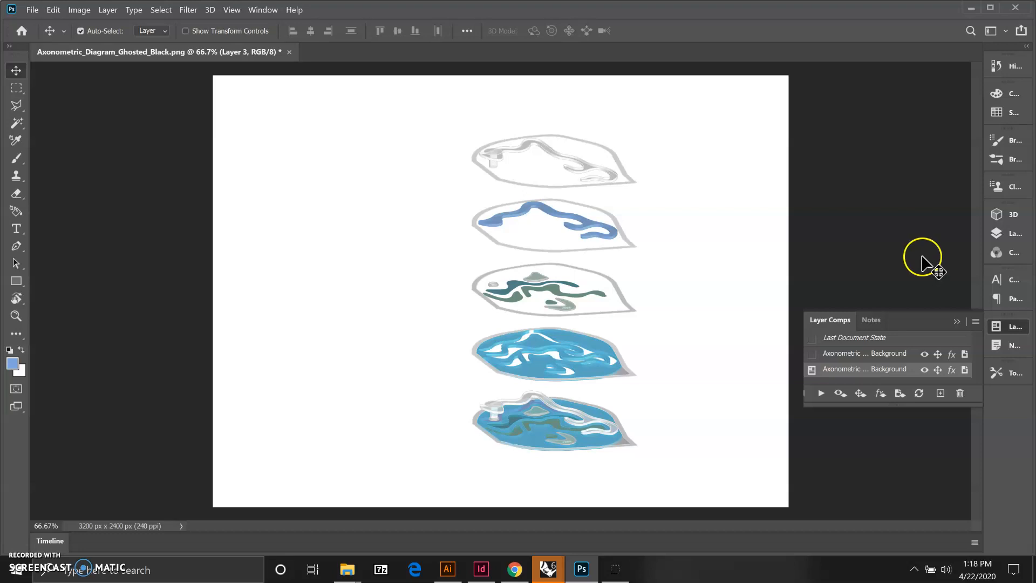
- Save the layered document on the computer in the Demo folder as a Photoshop file named Axonometric_Diagram
click(34, 11)
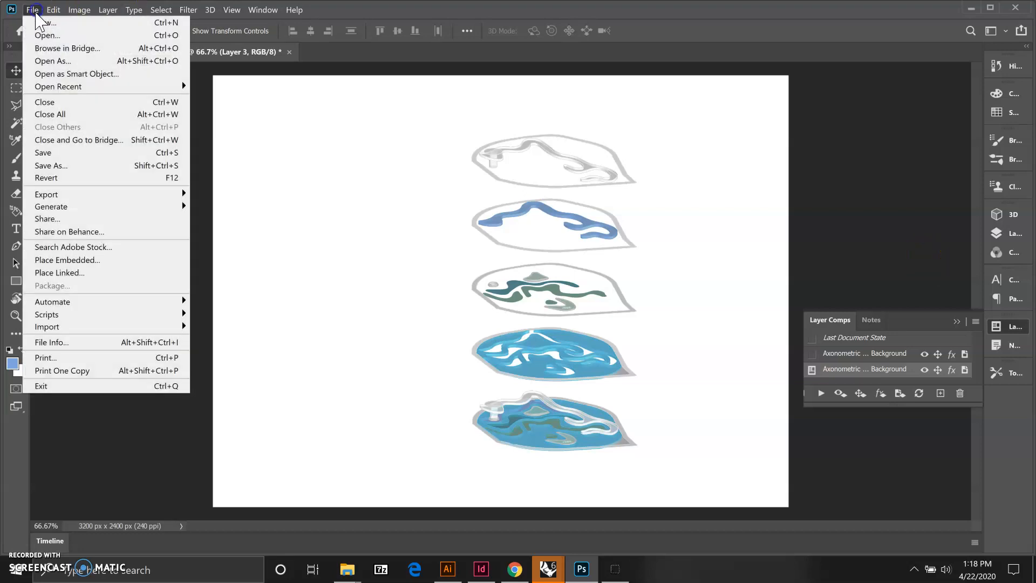
click(54, 166)
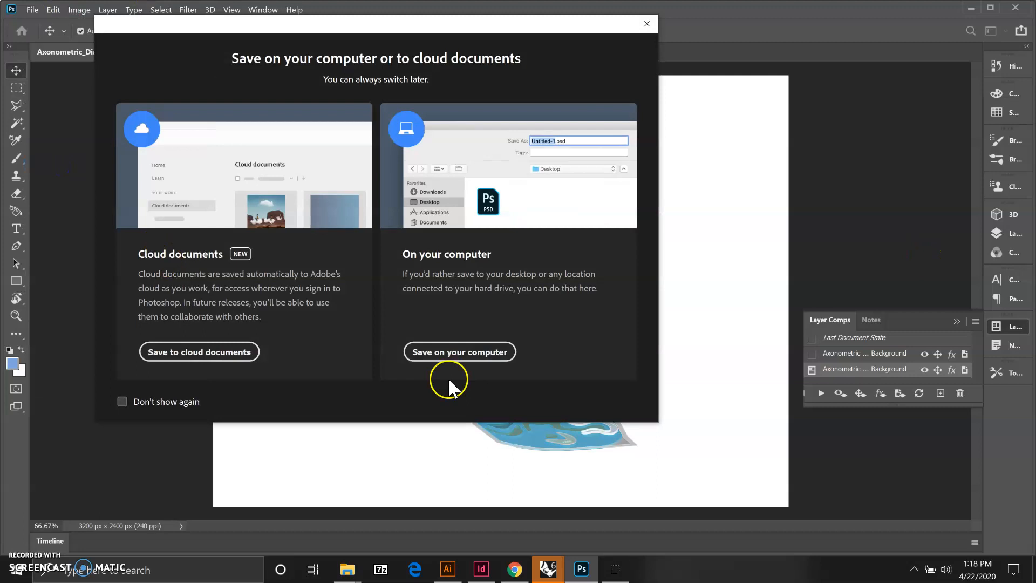
click(474, 354)
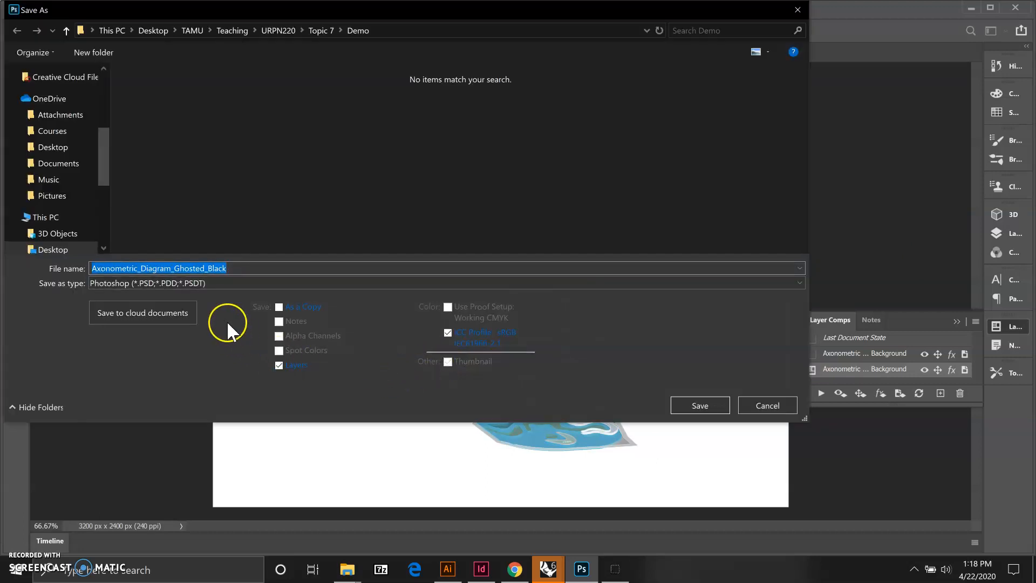
click(233, 269)
key(BackSpace)
key(BackSpace)
key(BackSpace)
key(BackSpace)
key(BackSpace)
key(BackSpace)
key(BackSpace)
key(BackSpace)
key(BackSpace)
key(BackSpace)
key(BackSpace)
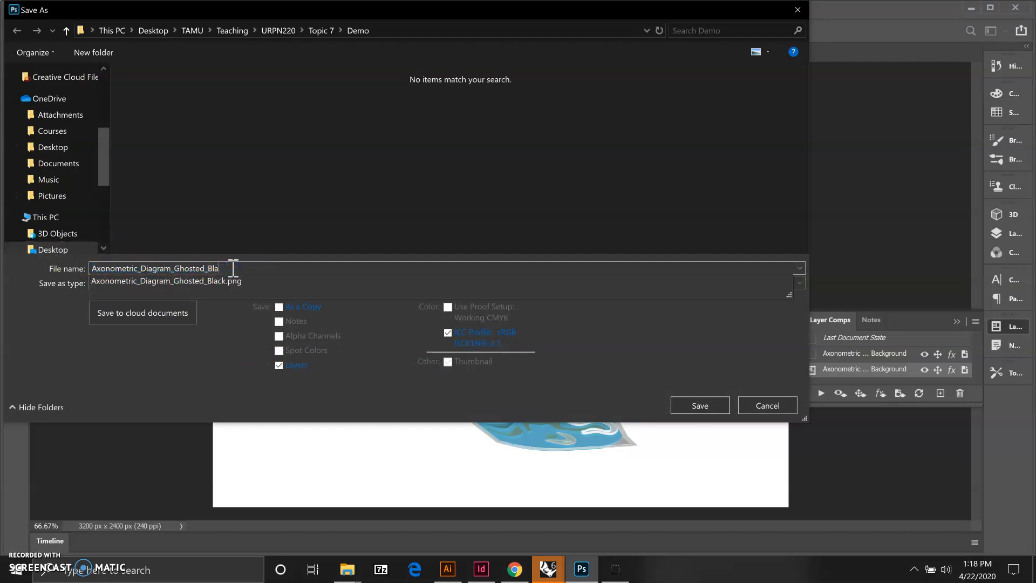
key(BackSpace)
key(BackSpace)
key(BackSpace)
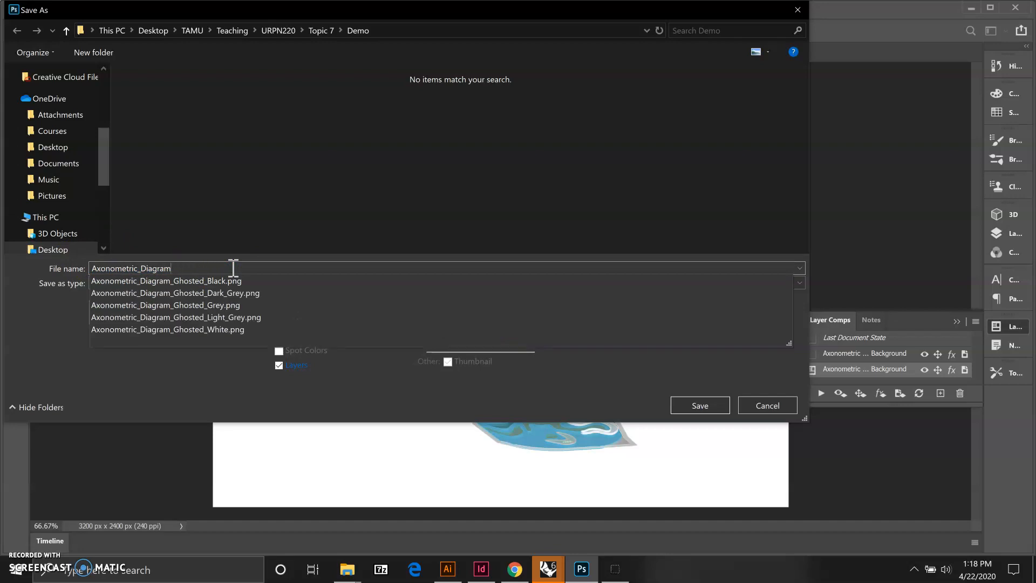
click(305, 189)
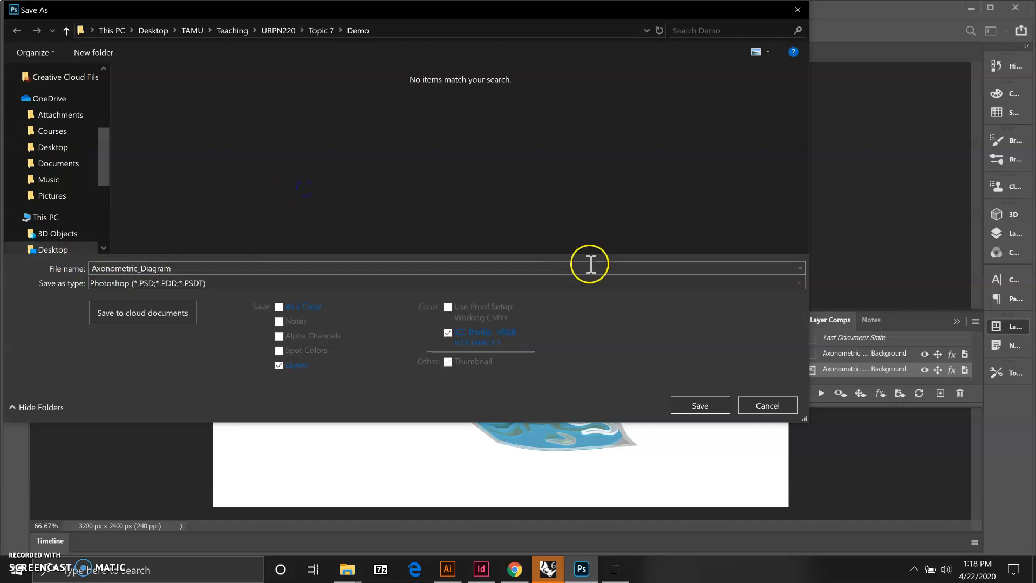
click(693, 409)
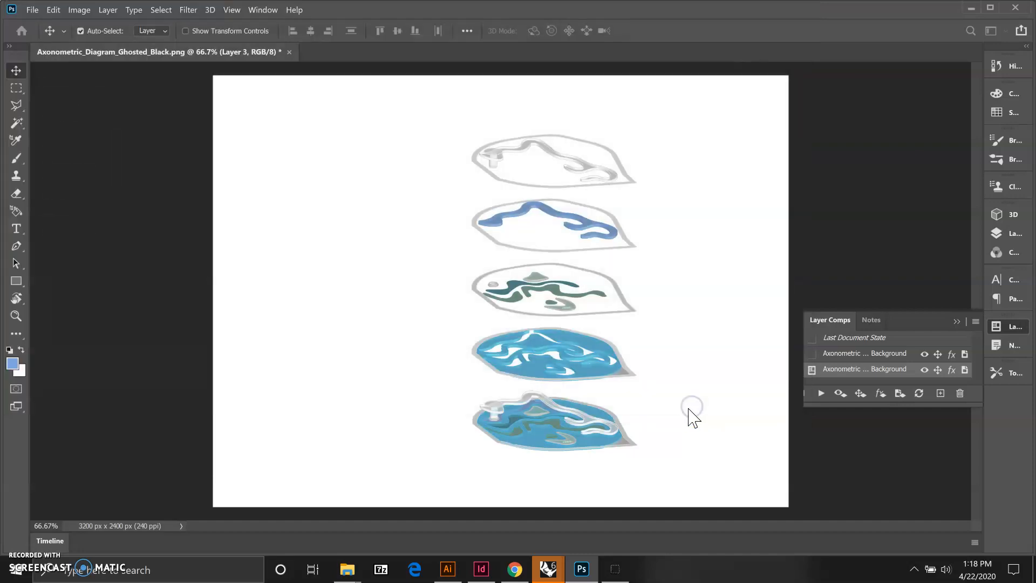
click(671, 155)
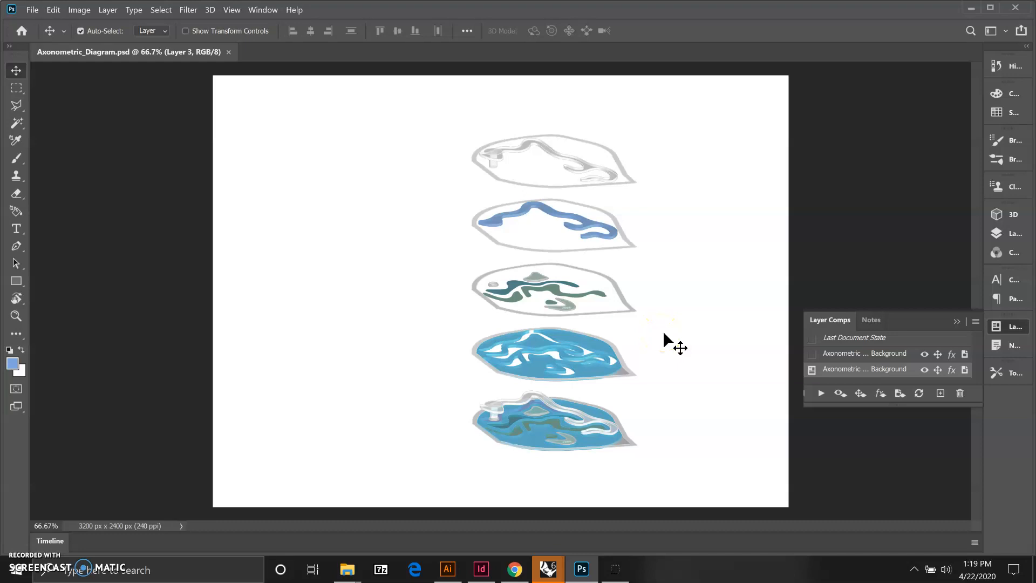
click(641, 261)
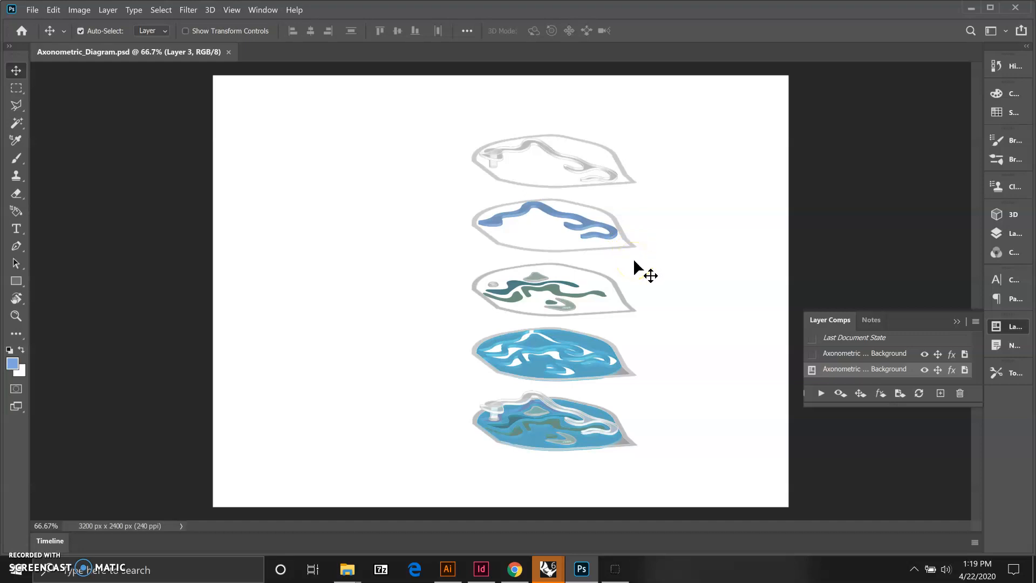
right_click(609, 579)
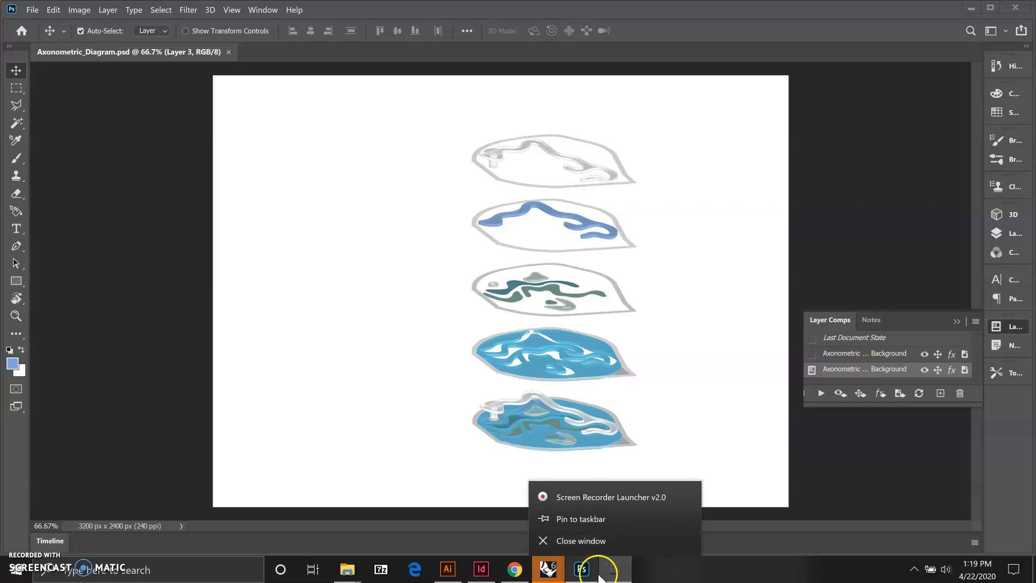